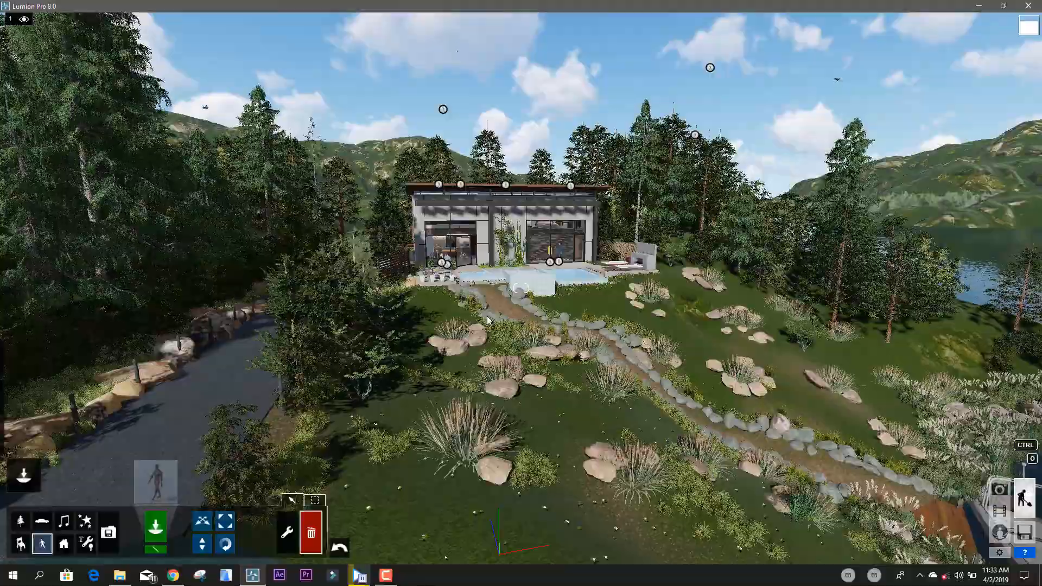
{"action": "key", "text": "s"}
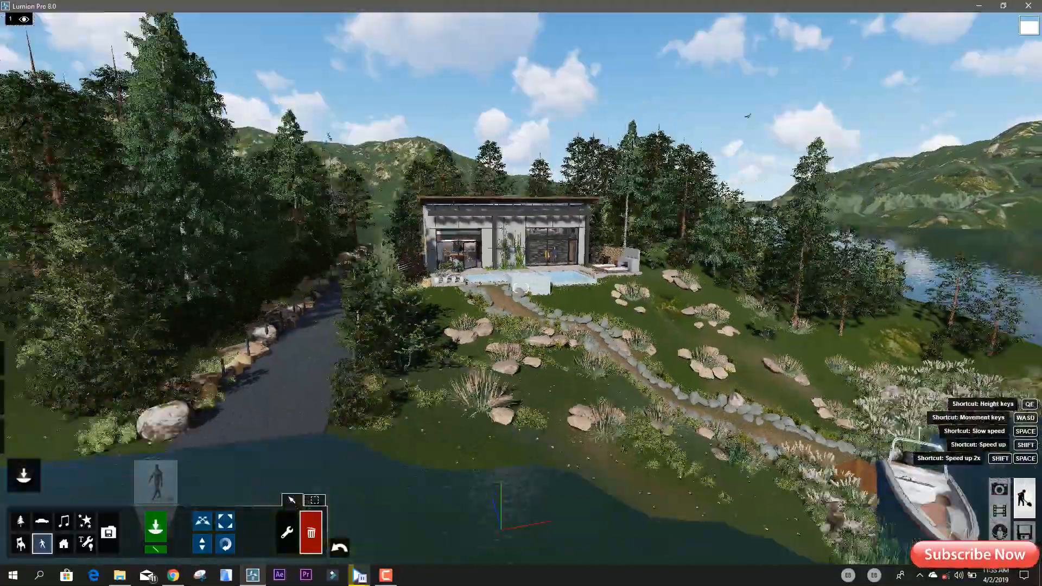
{"action": "right_click_drag", "start_coordinate": [488, 316], "coordinate": [491, 317]}
{"action": "key", "text": "w"}
{"action": "key", "text": "w"}
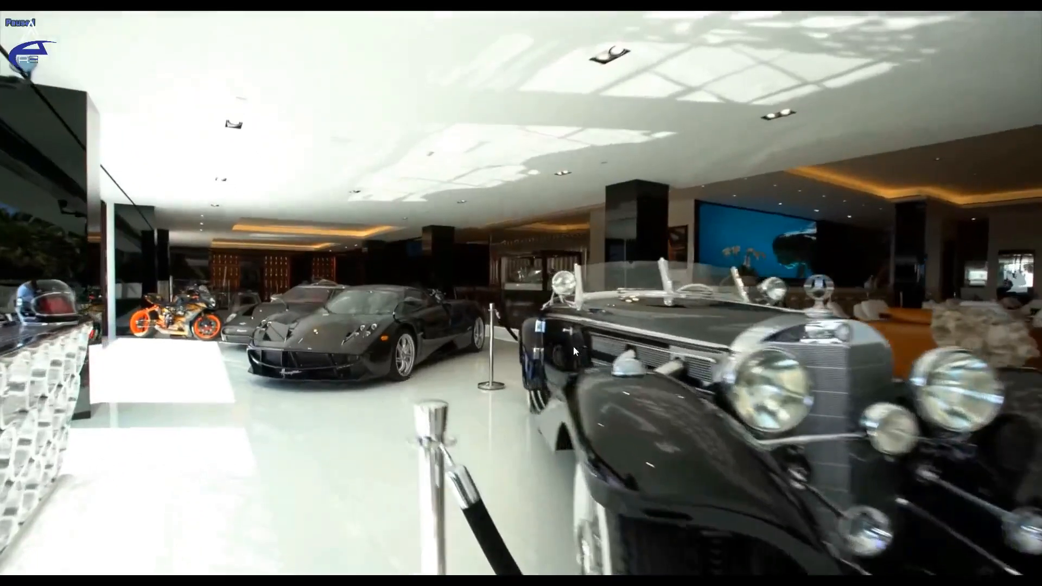
- Switch to PotPlayer, watch the luxury home reference video, and return to the Lumion scene
{"action": "key", "text": "alt+Tab"}
{"action": "key", "text": "alt+Tab"}
{"action": "key", "text": "alt+Tab"}
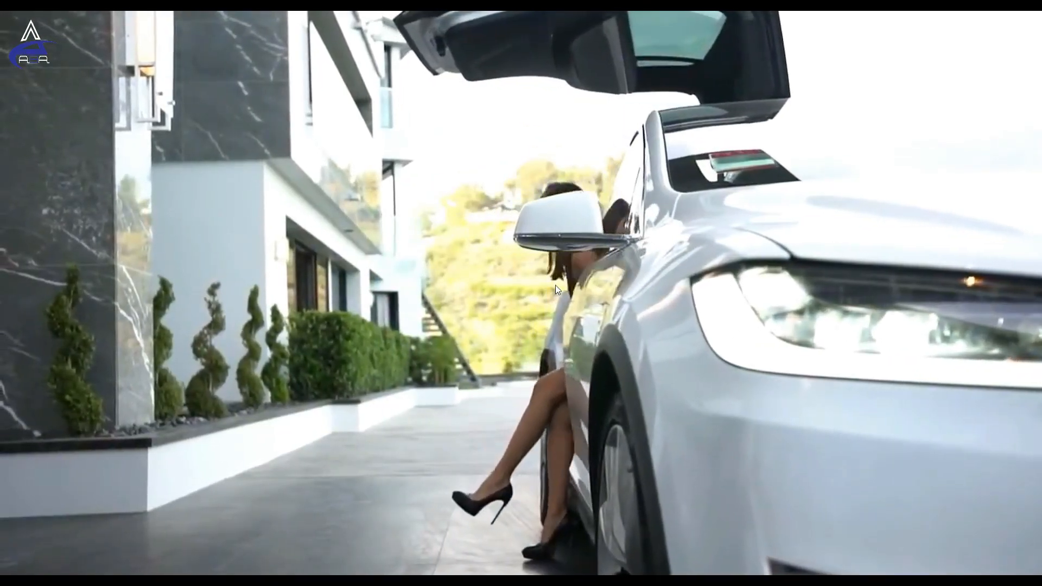
{"action": "key", "text": "space"}
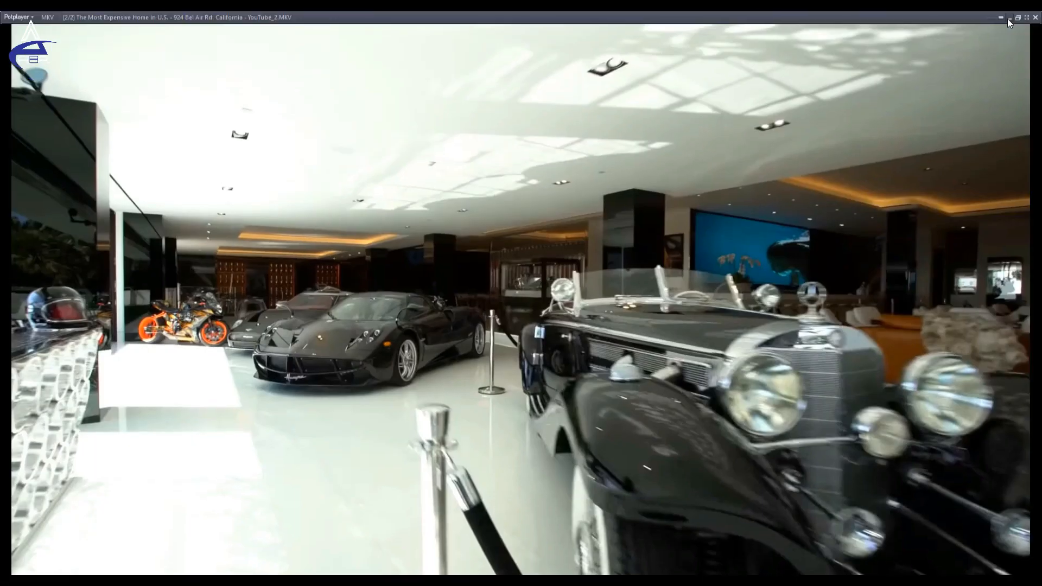
{"action": "left_click", "coordinate": [1007, 19]}
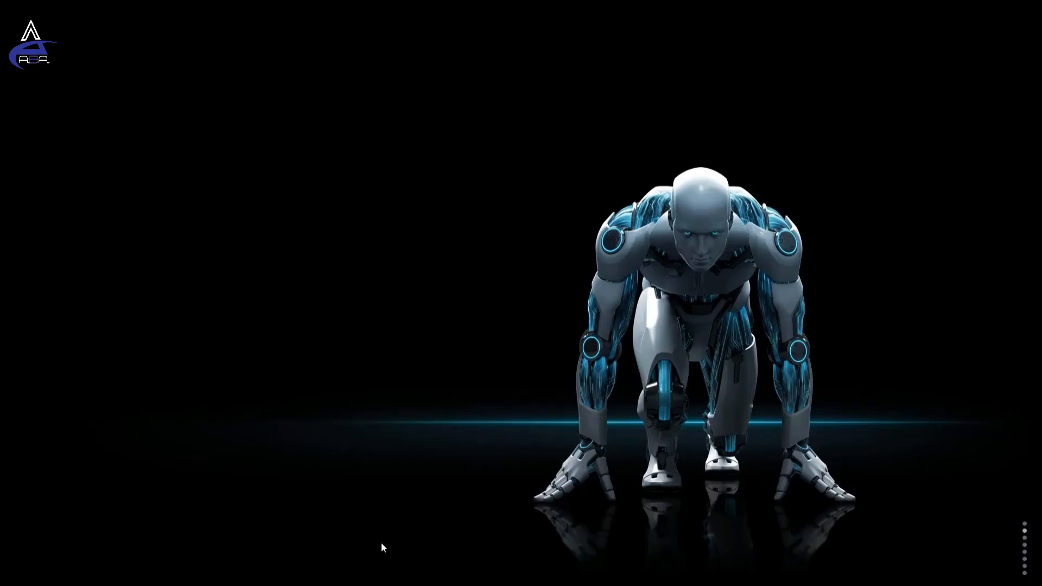
{"action": "left_click", "coordinate": [302, 582]}
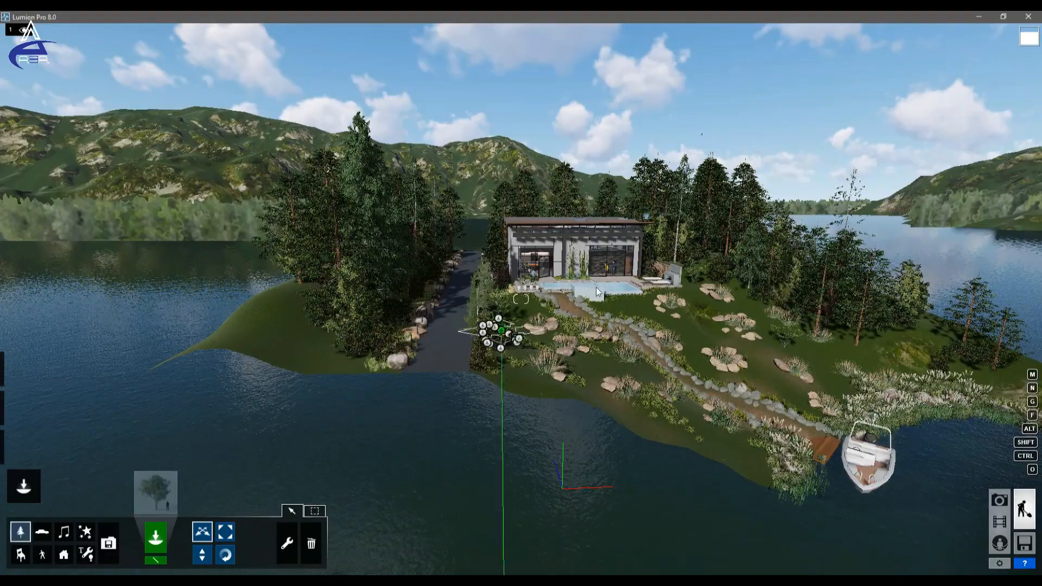
- Select the white car parked on the driveway beside the house
{"action": "key", "text": "w"}
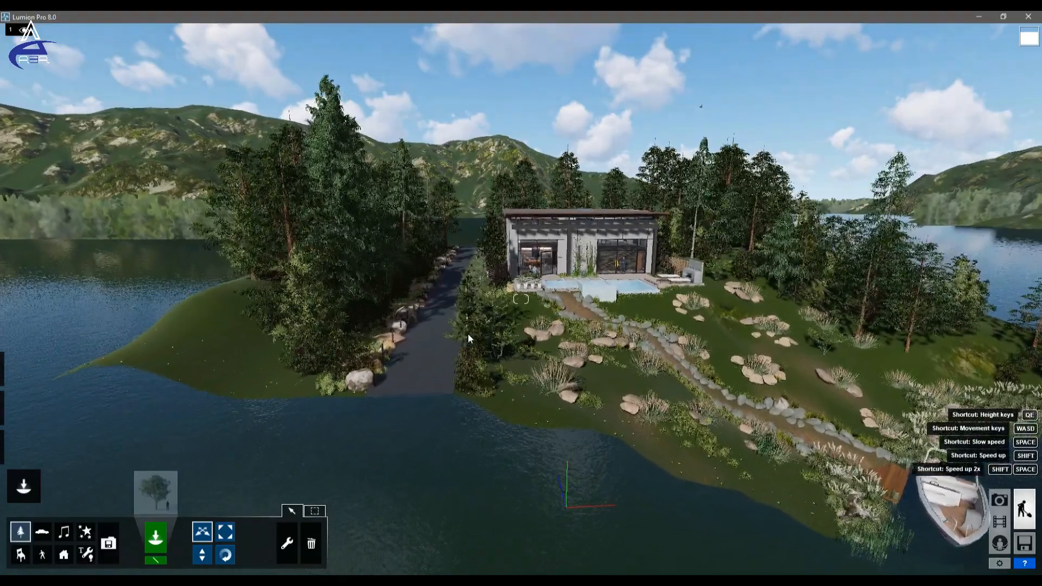
{"action": "key", "text": "w"}
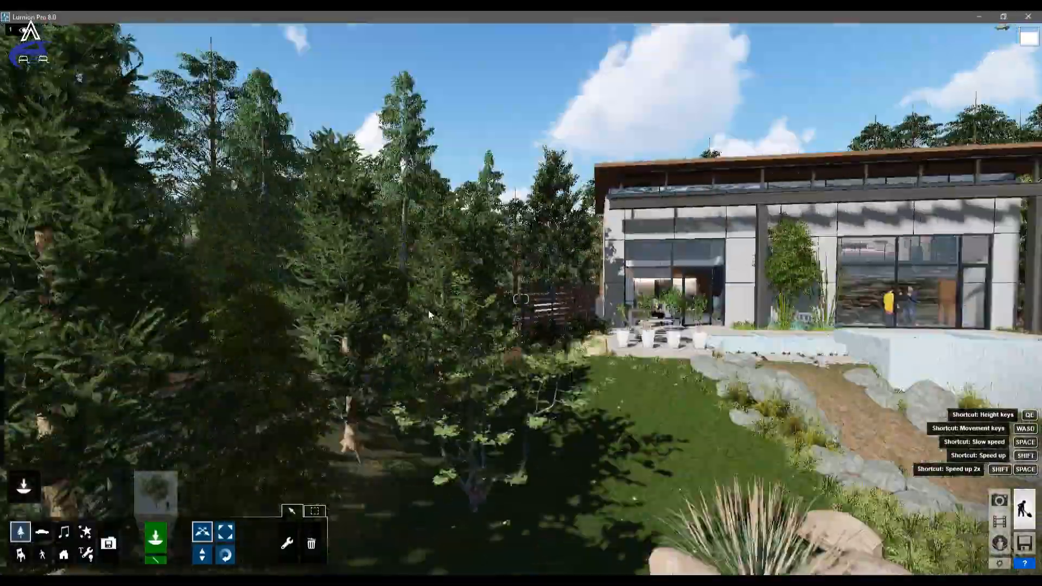
{"action": "key", "text": "w"}
{"action": "key", "text": "q"}
{"action": "right_click_drag", "start_coordinate": [428, 309], "coordinate": [395, 356]}
{"action": "key", "text": "w"}
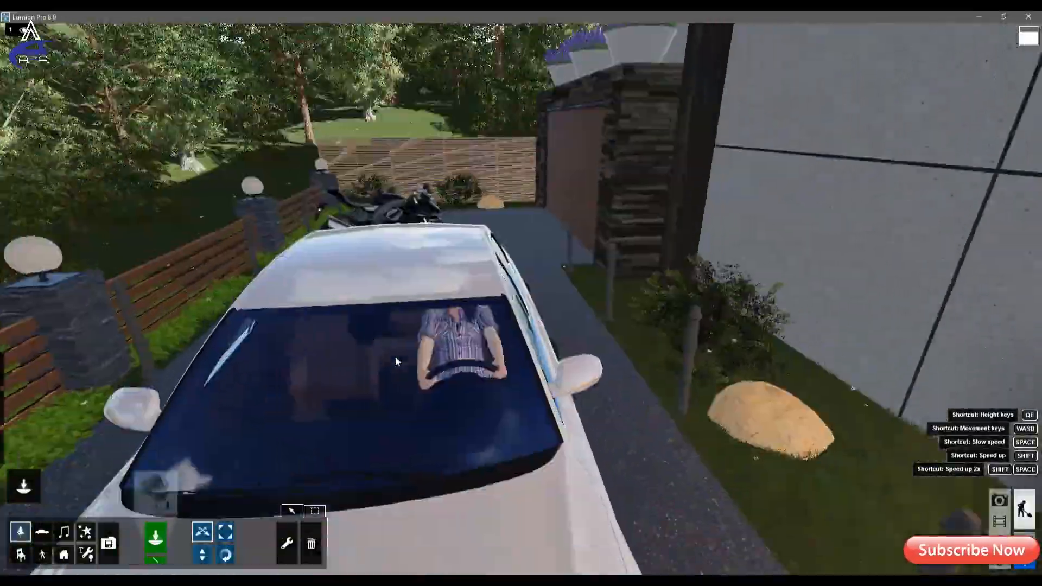
{"action": "key", "text": "s"}
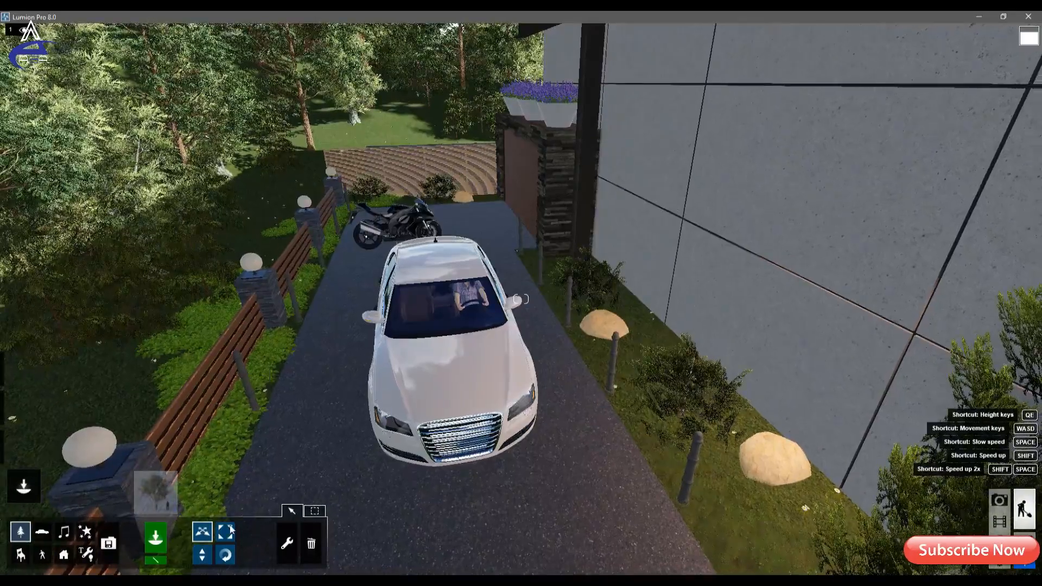
{"action": "left_click", "coordinate": [42, 534]}
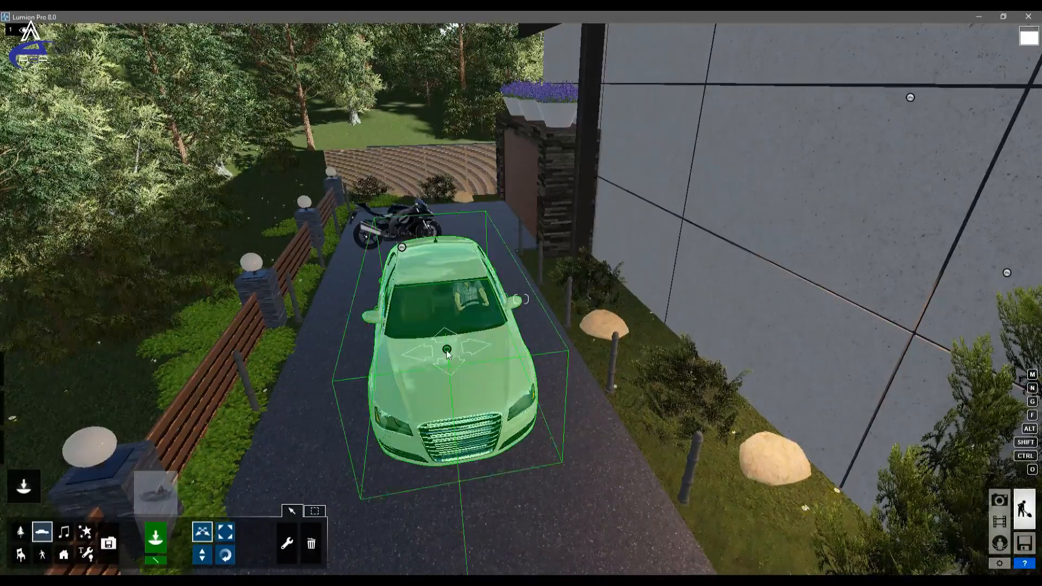
{"action": "left_click", "coordinate": [447, 350]}
- Turn the white car's driver off and back on while viewing the cabin
{"action": "key", "text": "w"}
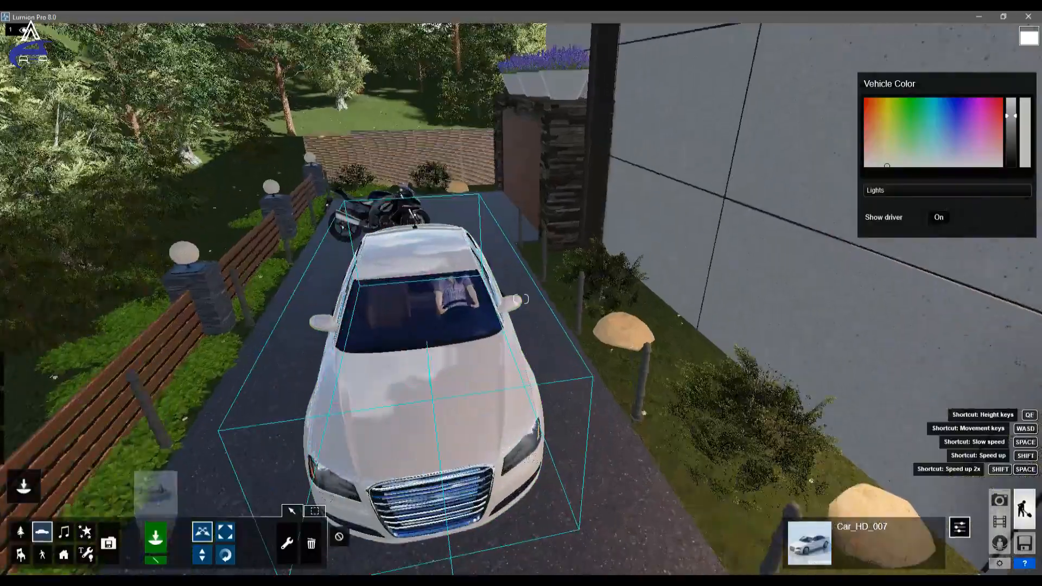
{"action": "key", "text": "s"}
{"action": "mouse_move", "coordinate": [468, 419]}
{"action": "right_mouse_down"}
{"action": "mouse_move", "coordinate": [468, 288]}
{"action": "mouse_move", "coordinate": [474, 489]}
{"action": "mouse_move", "coordinate": [474, 325]}
{"action": "mouse_move", "coordinate": [475, 411]}
{"action": "right_mouse_up"}
{"action": "key", "text": "w"}
{"action": "key", "text": "e"}
{"action": "key", "text": "w"}
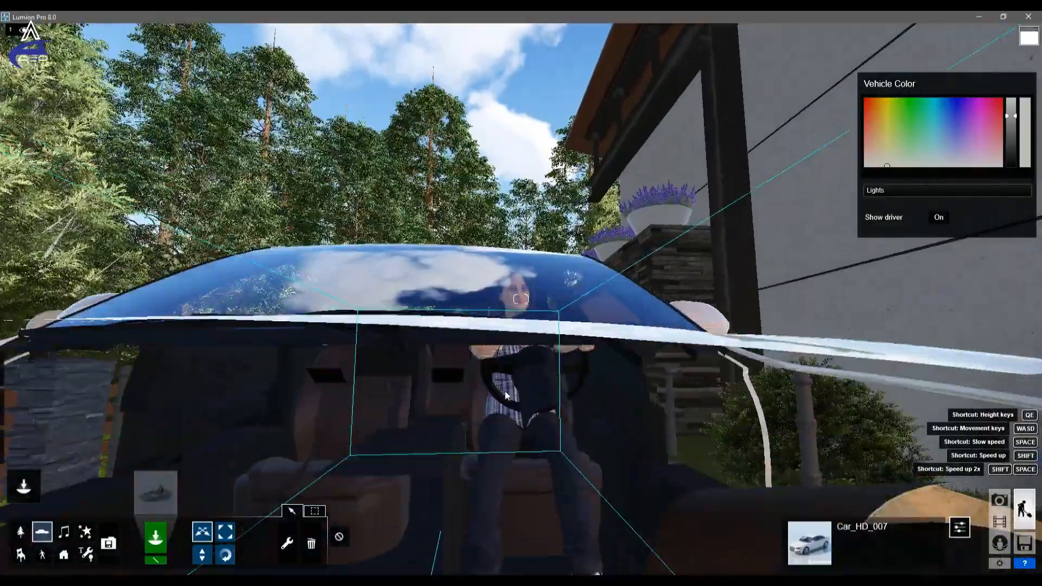
{"action": "key", "text": "w"}
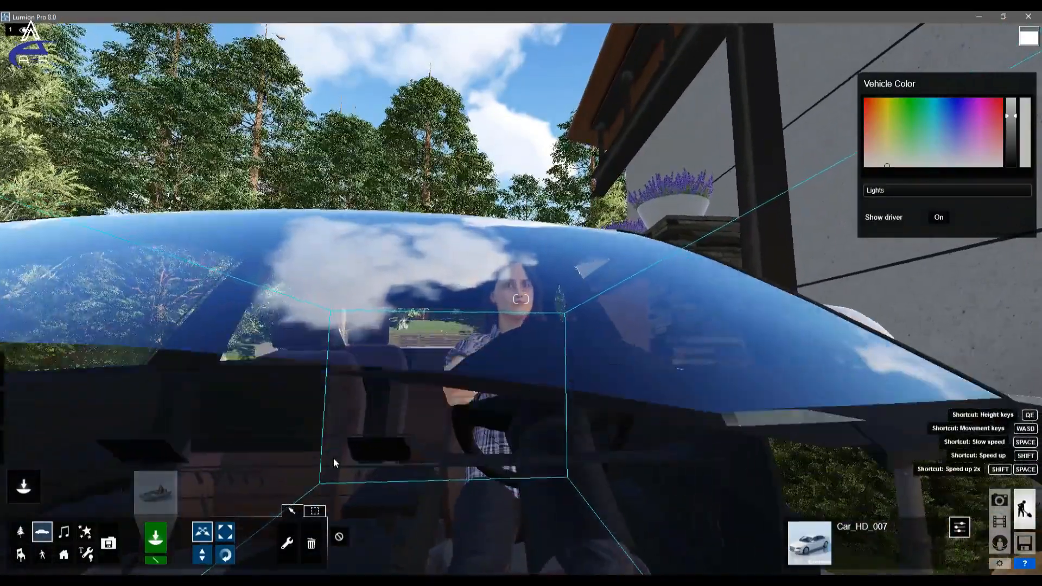
{"action": "key", "text": "w"}
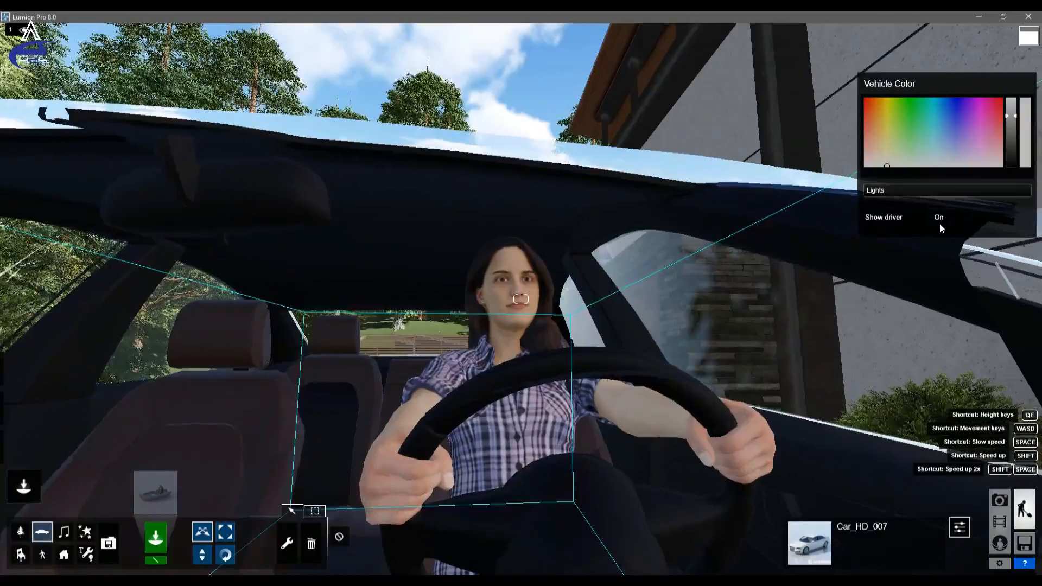
{"action": "left_click", "coordinate": [940, 217]}
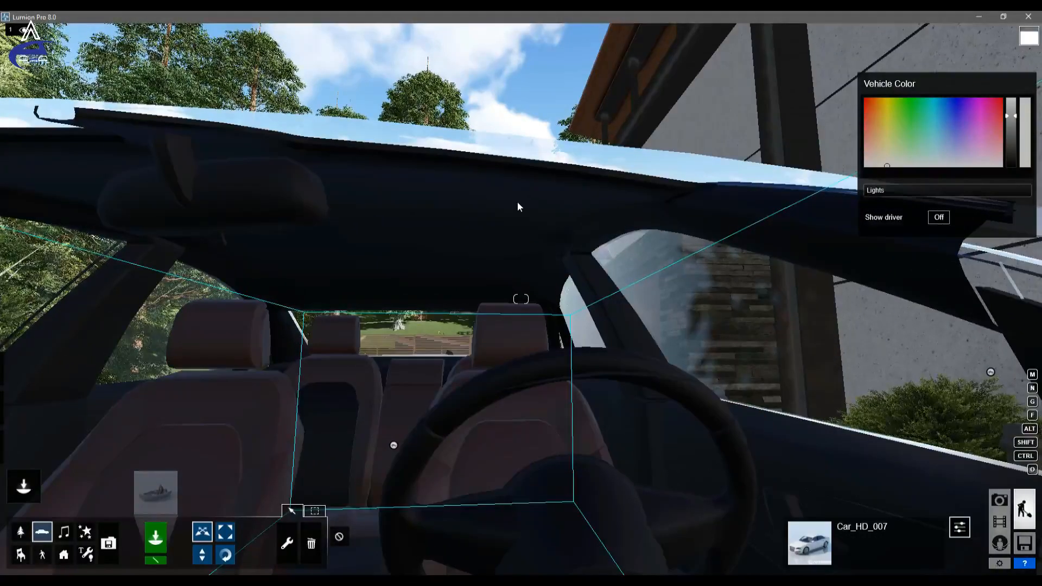
{"action": "left_click", "coordinate": [938, 217]}
{"action": "right_click_drag", "start_coordinate": [371, 215], "coordinate": [389, 192]}
{"action": "key", "text": "s"}
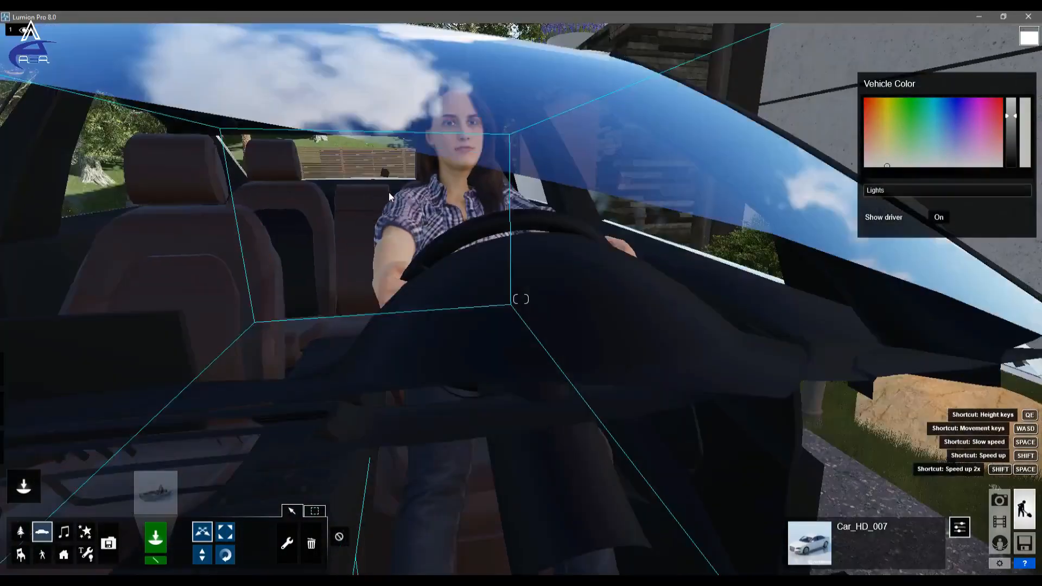
{"action": "key", "text": "s"}
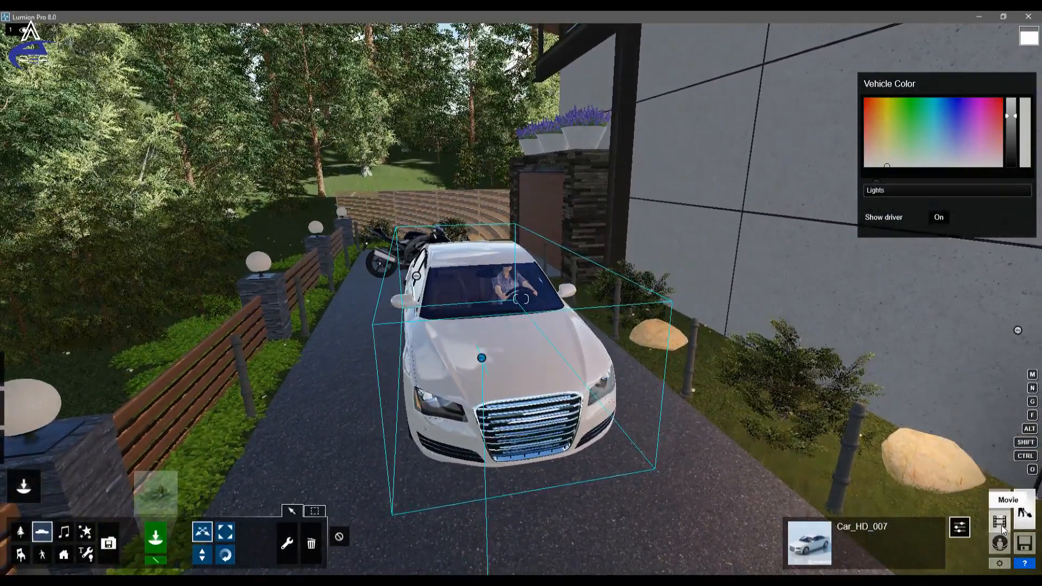
- Switch to Movie mode, preview the existing clips and select clip 10 - Flythrough
{"action": "left_click", "coordinate": [1000, 521]}
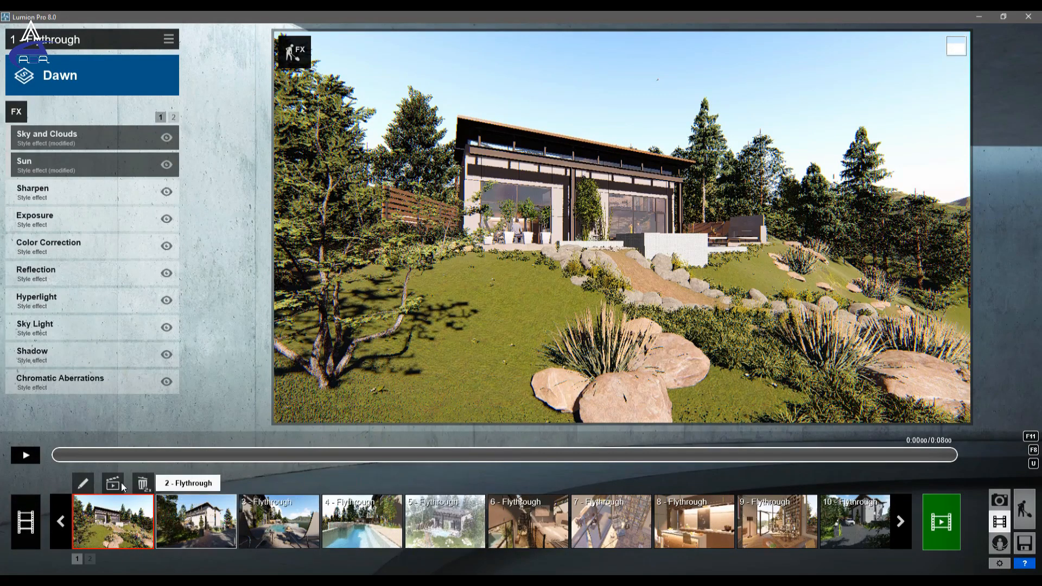
{"action": "left_click", "coordinate": [34, 461]}
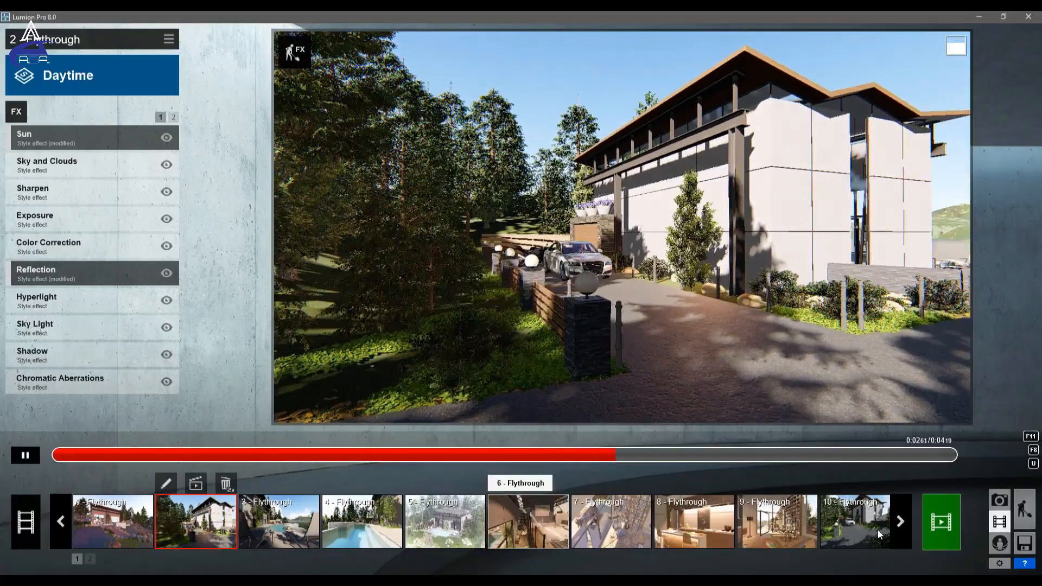
{"action": "left_click", "coordinate": [902, 521]}
{"action": "left_click", "coordinate": [903, 517]}
{"action": "left_click", "coordinate": [903, 517]}
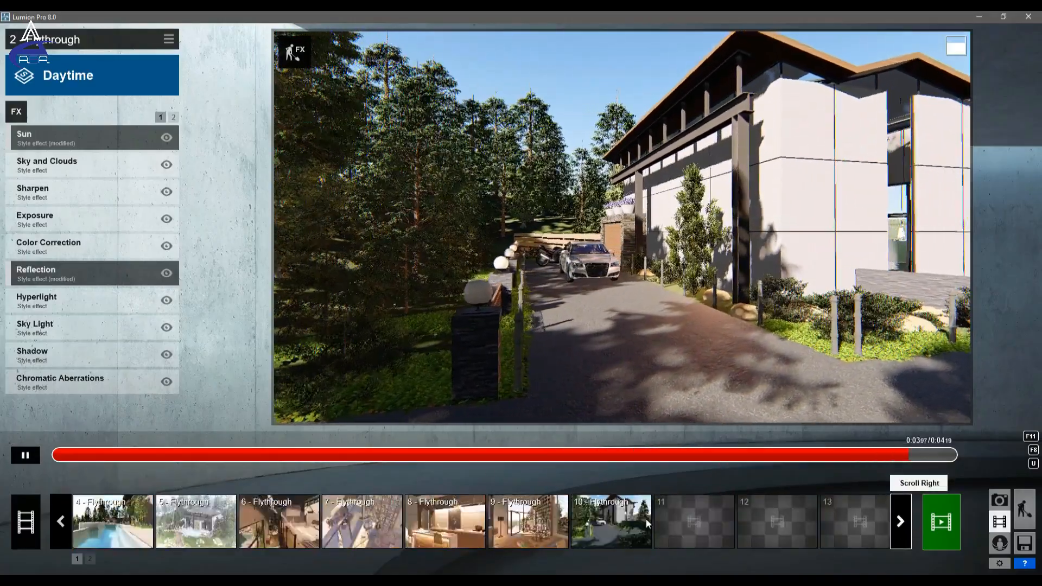
{"action": "left_click", "coordinate": [601, 526]}
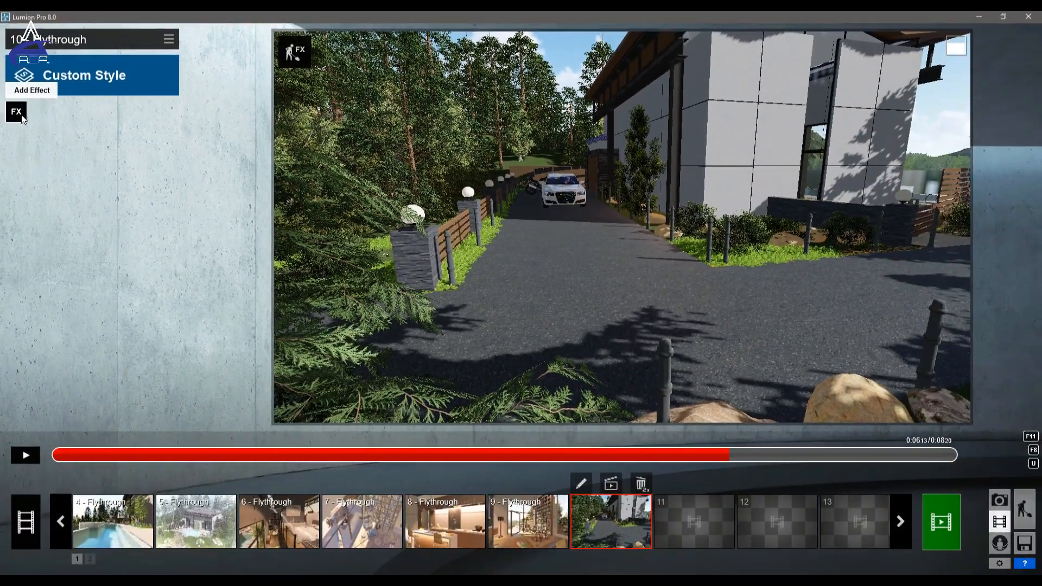
- Add the Mass Move effect to the 10 - Flythrough clip
{"action": "left_click", "coordinate": [17, 112]}
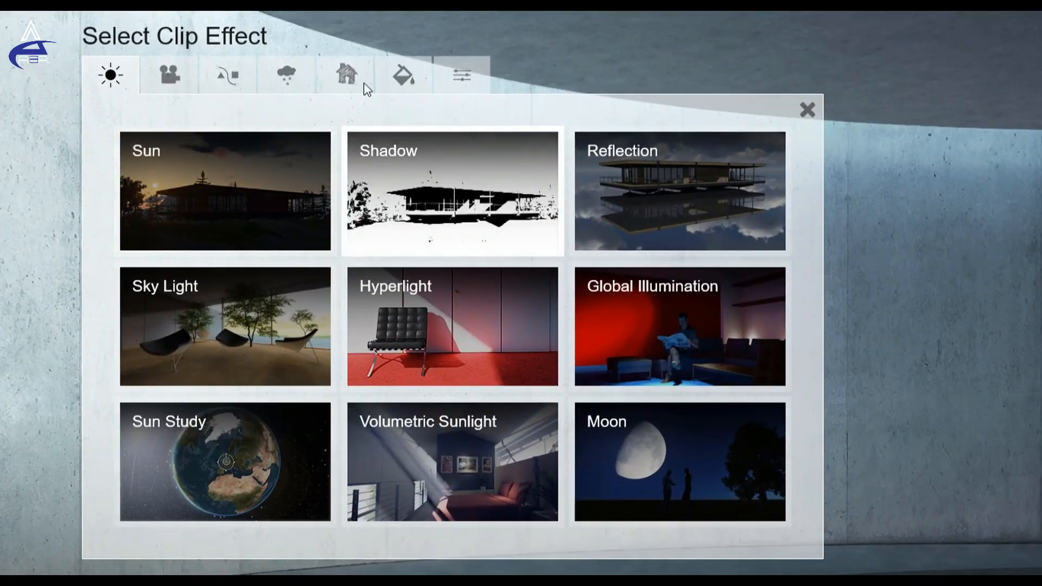
{"action": "left_click", "coordinate": [168, 80]}
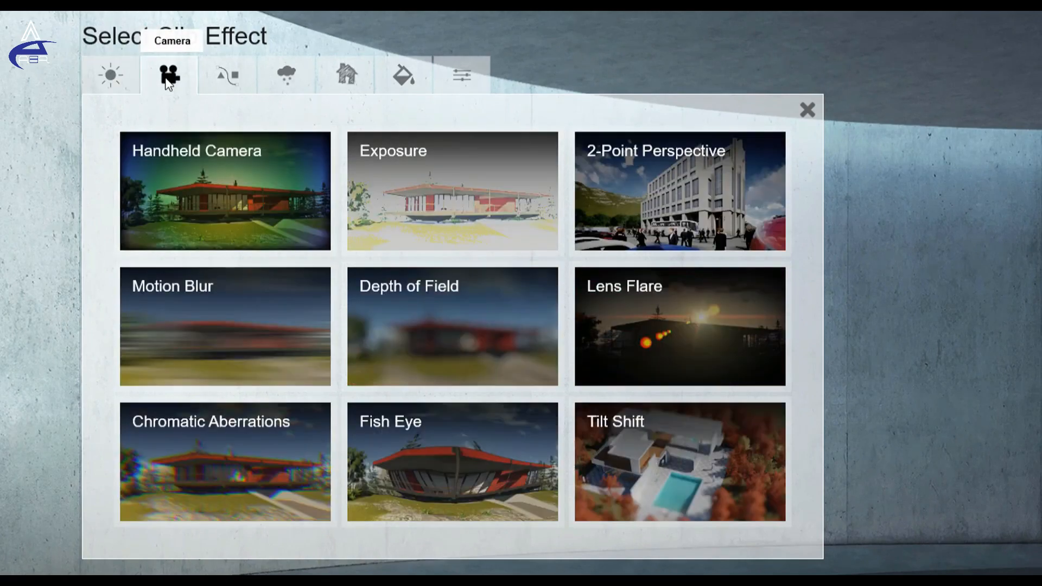
{"action": "left_click", "coordinate": [217, 78]}
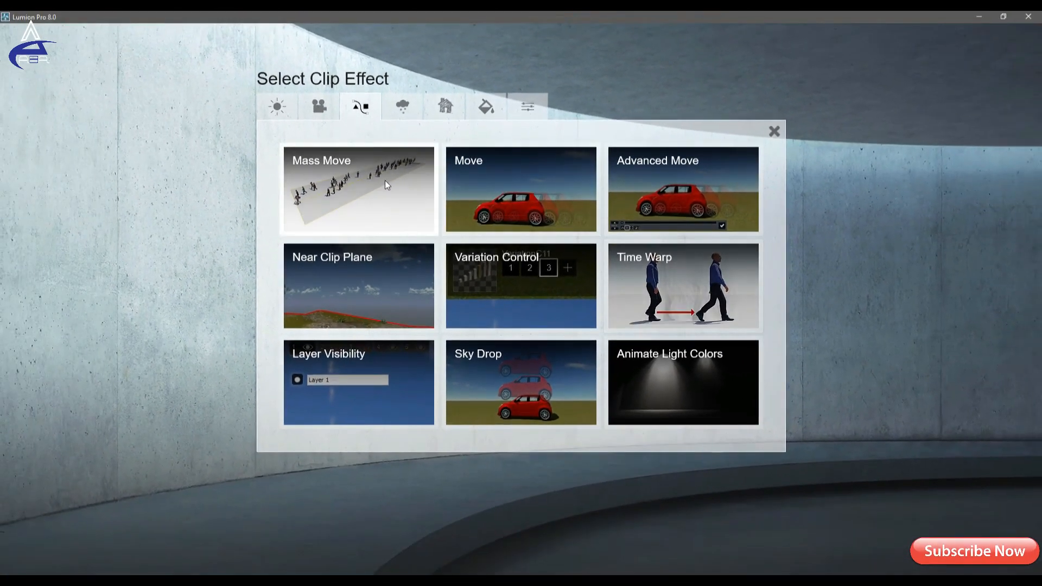
{"action": "left_click", "coordinate": [382, 196]}
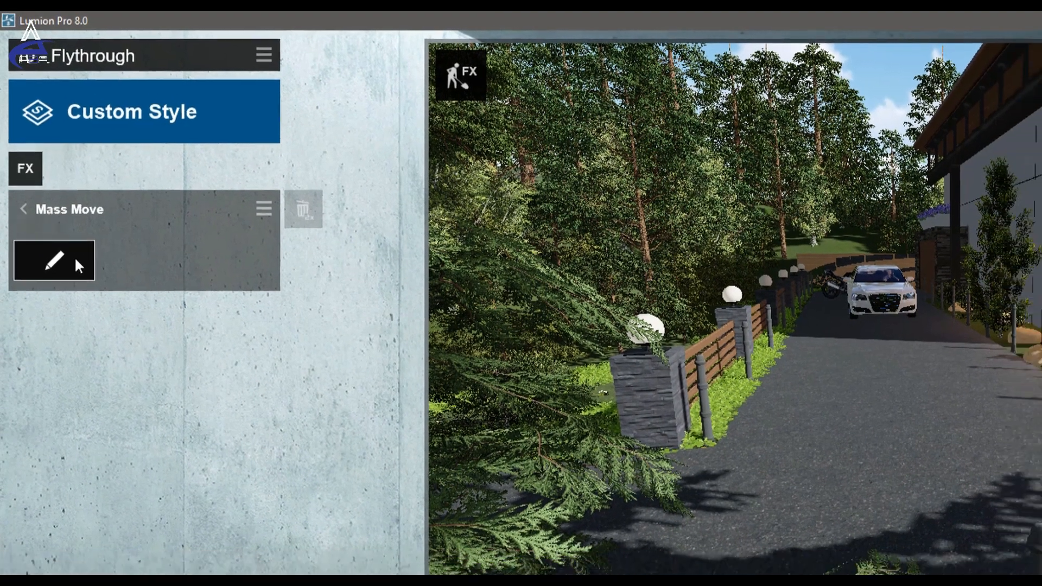
- Edit the Mass Move effect and lay a straight path from behind the white car down the driveway to the road junction
{"action": "left_click", "coordinate": [76, 269]}
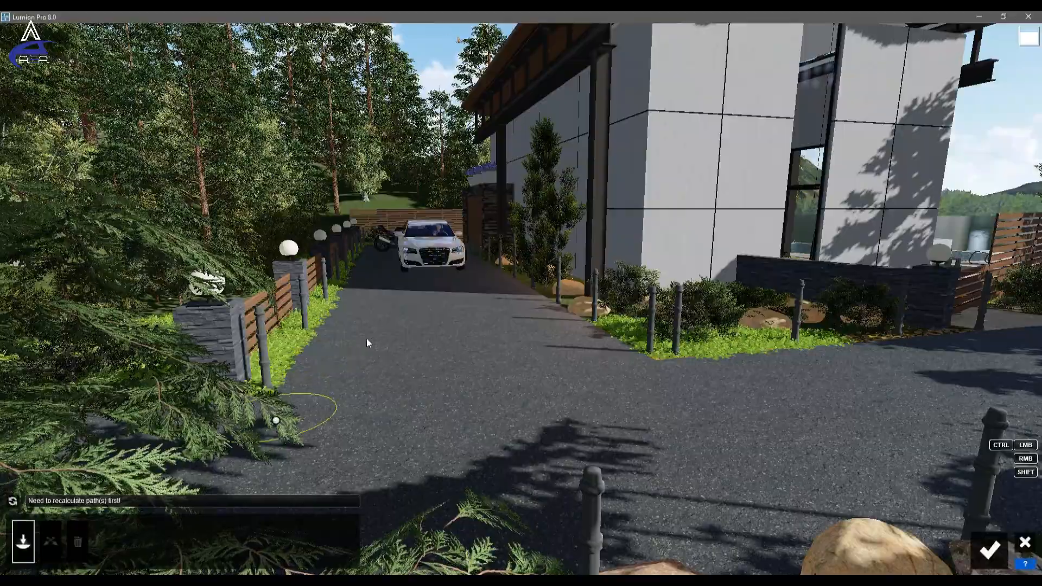
{"action": "key", "text": "w"}
{"action": "right_click_drag", "start_coordinate": [432, 343], "coordinate": [321, 179]}
{"action": "right_click_drag", "start_coordinate": [442, 242], "coordinate": [442, 320]}
{"action": "key", "text": "w"}
{"action": "right_click_drag", "start_coordinate": [409, 179], "coordinate": [408, 266]}
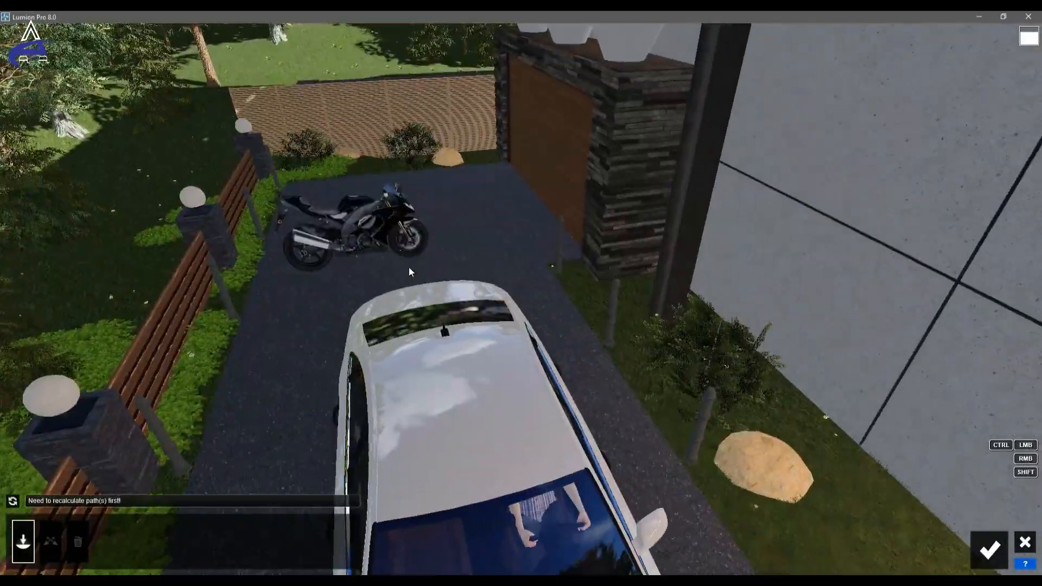
{"action": "left_click", "coordinate": [409, 267]}
{"action": "key", "text": "s"}
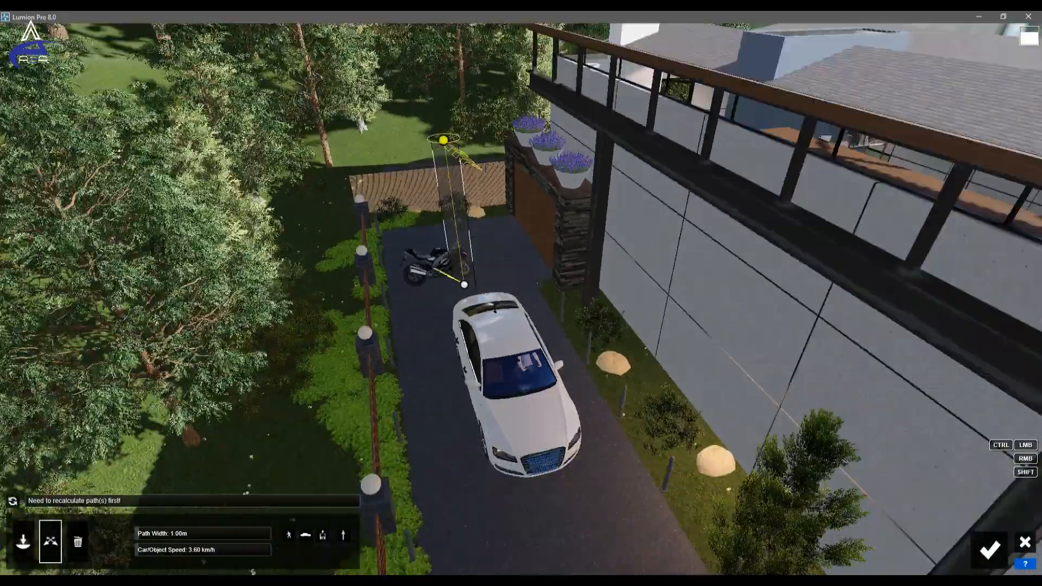
{"action": "key", "text": "s"}
{"action": "right_click_drag", "start_coordinate": [443, 140], "coordinate": [506, 158]}
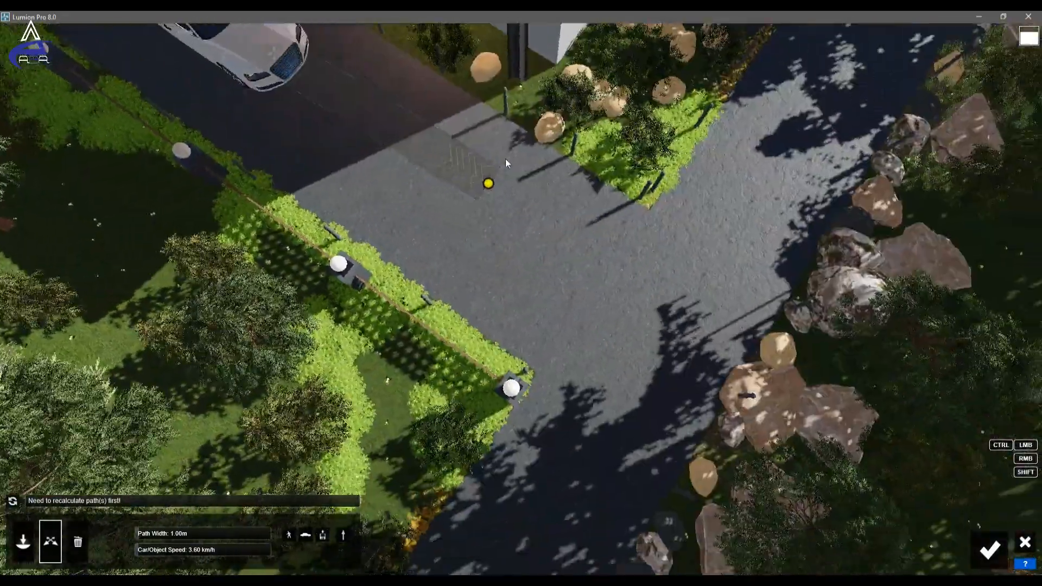
{"action": "left_click_drag", "start_coordinate": [689, 316], "coordinate": [685, 321]}
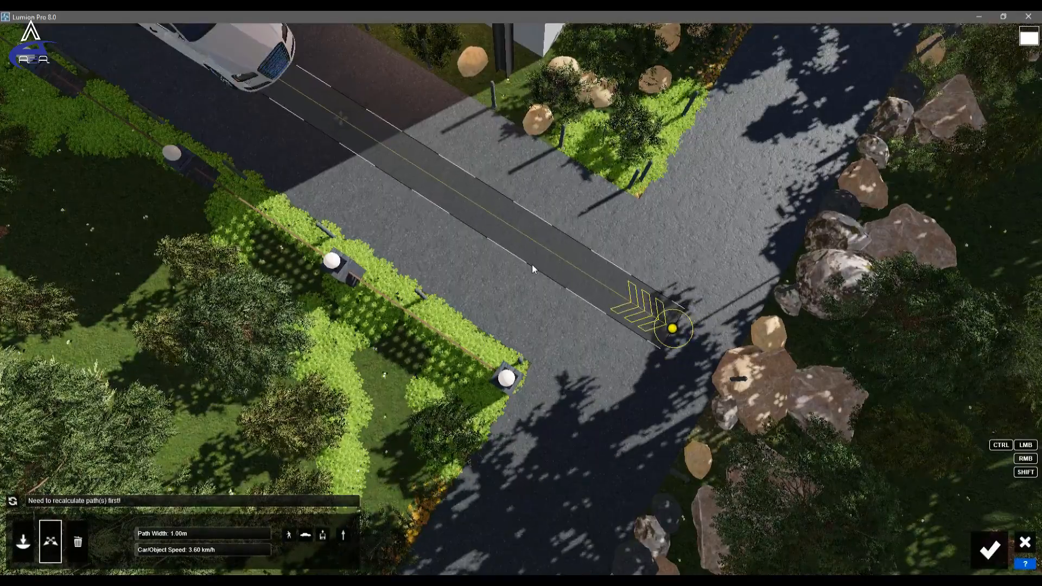
- Extend the car's path beyond the junction by adding a node near the lakeside end of the road
{"action": "key", "text": "s"}
{"action": "right_click_drag", "start_coordinate": [532, 269], "coordinate": [463, 477]}
{"action": "key", "text": "w"}
{"action": "key", "text": "s"}
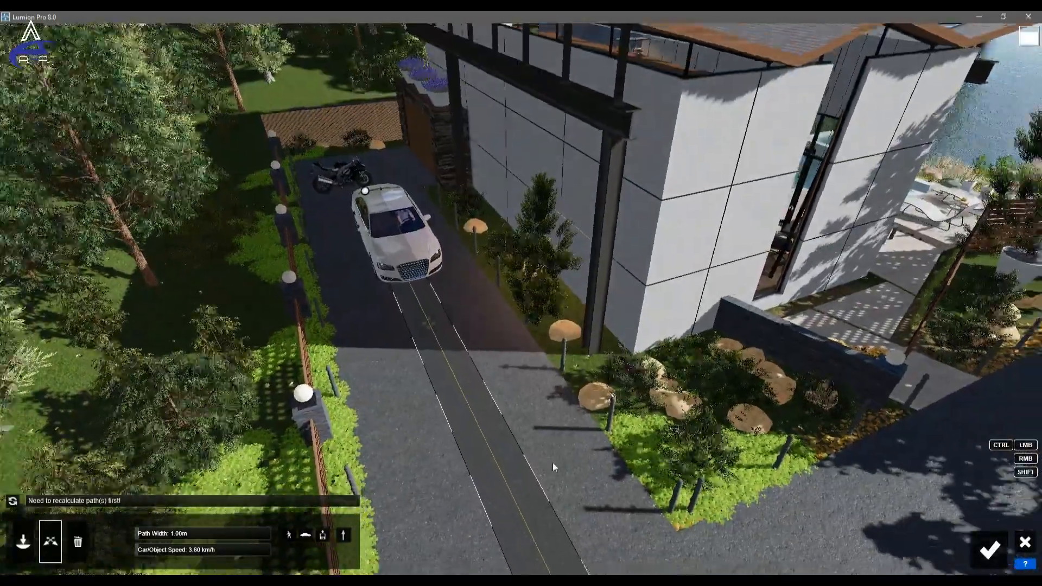
{"action": "right_click_drag", "start_coordinate": [553, 462], "coordinate": [707, 324]}
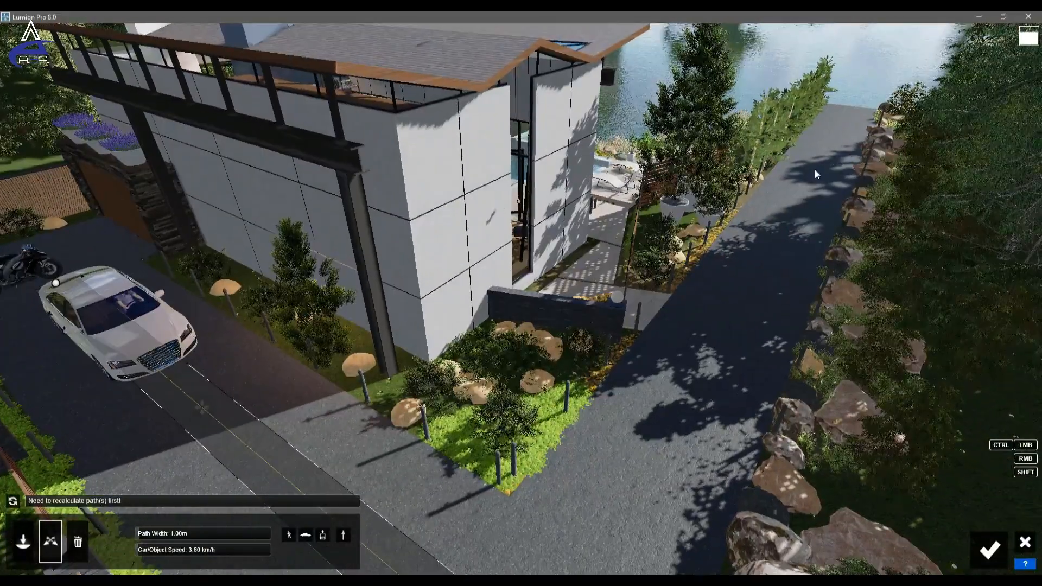
{"action": "key", "text": "ctrl"}
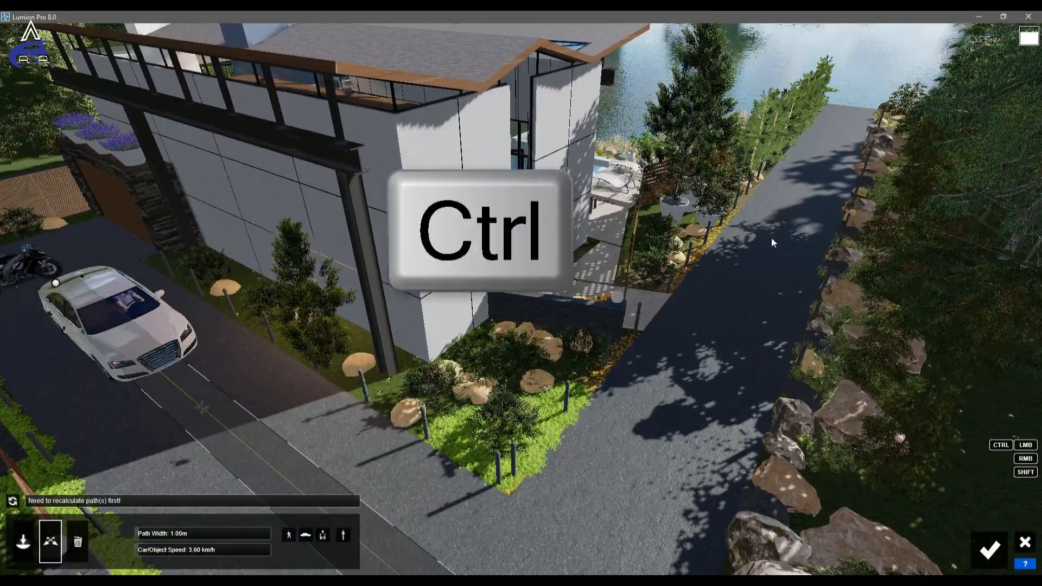
{"action": "left_click_drag", "start_coordinate": [803, 188], "coordinate": [836, 142]}
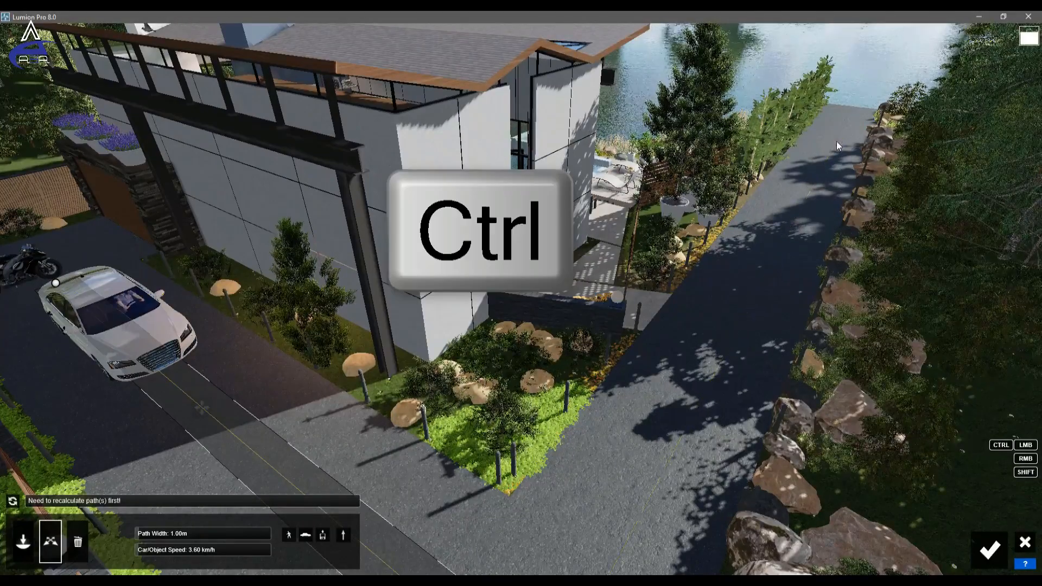
{"action": "left_click", "coordinate": [837, 144], "text": "ctrl"}
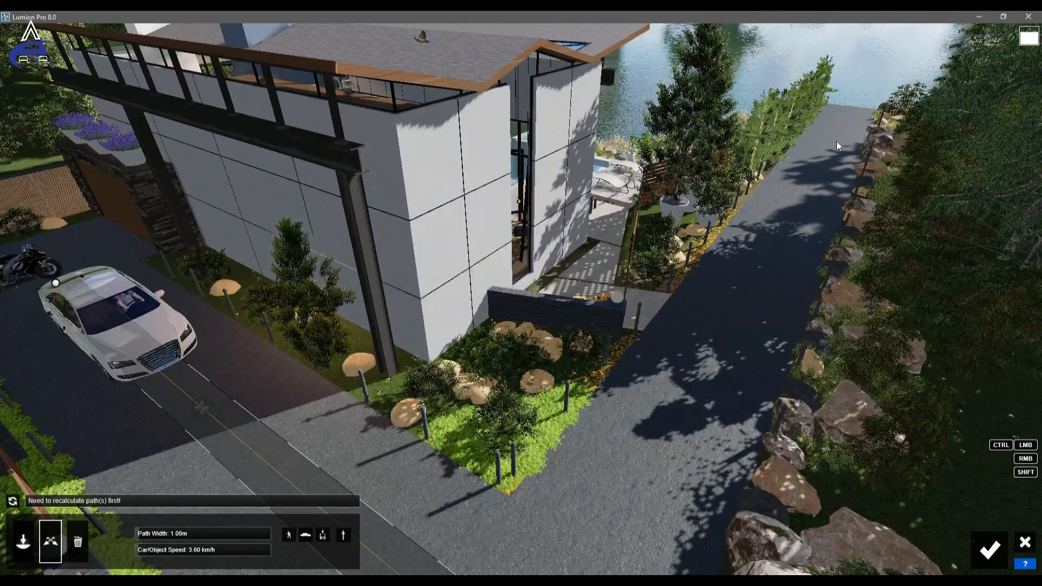
{"action": "left_click", "coordinate": [836, 140], "text": "ctrl"}
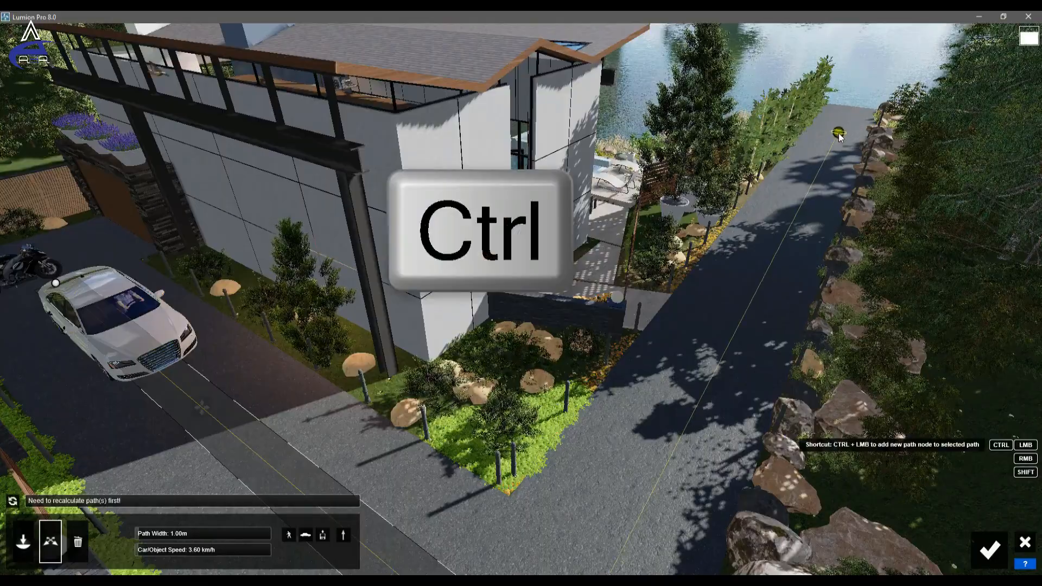
{"action": "scroll", "coordinate": [520, 390], "scroll_direction": "down", "scroll_amount": 6}
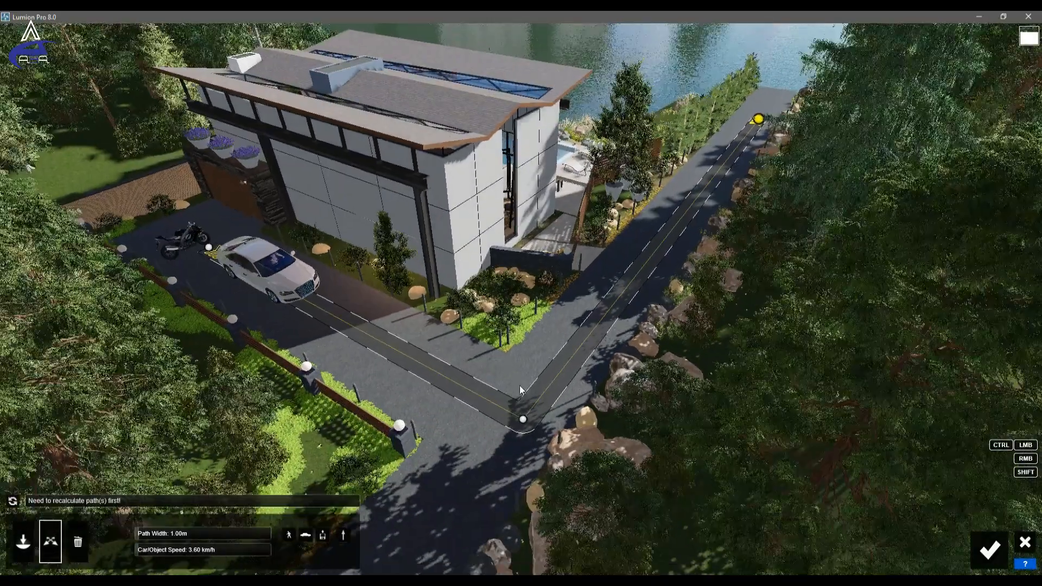
{"action": "scroll", "coordinate": [520, 389], "scroll_direction": "up", "scroll_amount": 5}
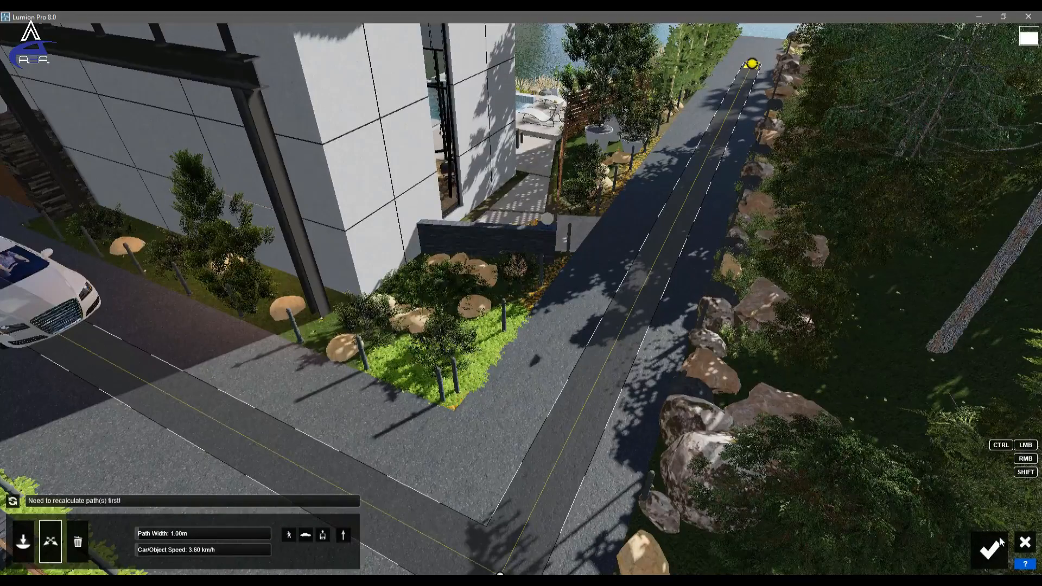
- Pull the path's end node back toward the junction and add several more nodes up the road in a zigzag
{"action": "left_click_drag", "start_coordinate": [751, 65], "coordinate": [626, 304]}
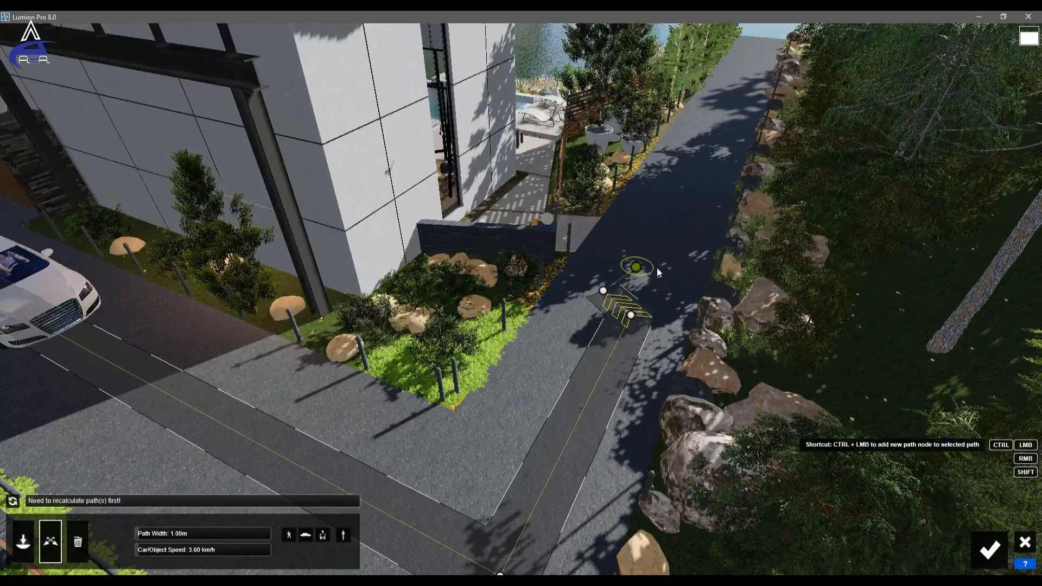
{"action": "left_click", "coordinate": [682, 210], "text": "ctrl"}
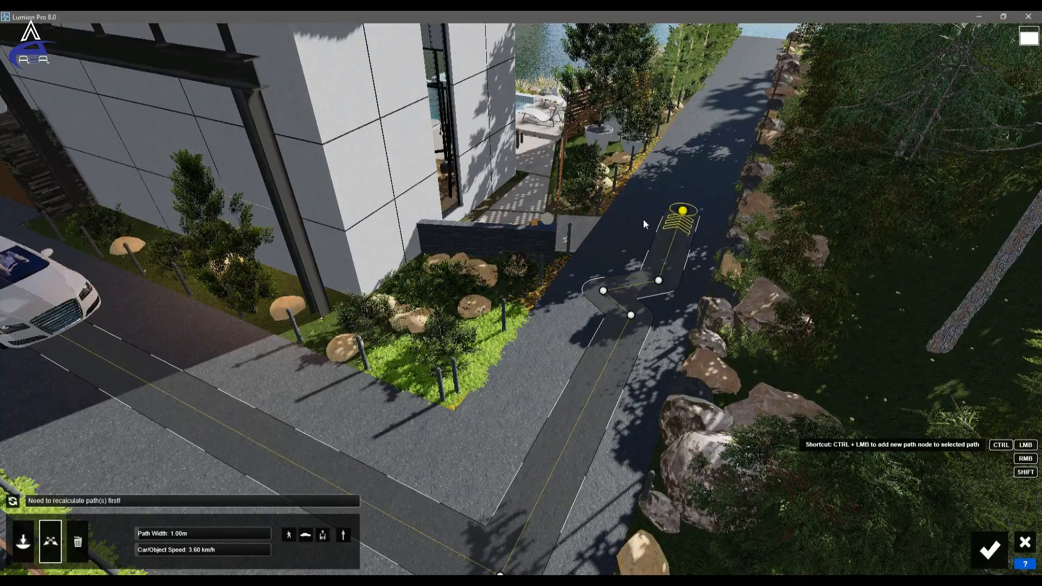
{"action": "left_click", "coordinate": [673, 194], "text": "ctrl"}
{"action": "left_click", "coordinate": [707, 180], "text": "ctrl"}
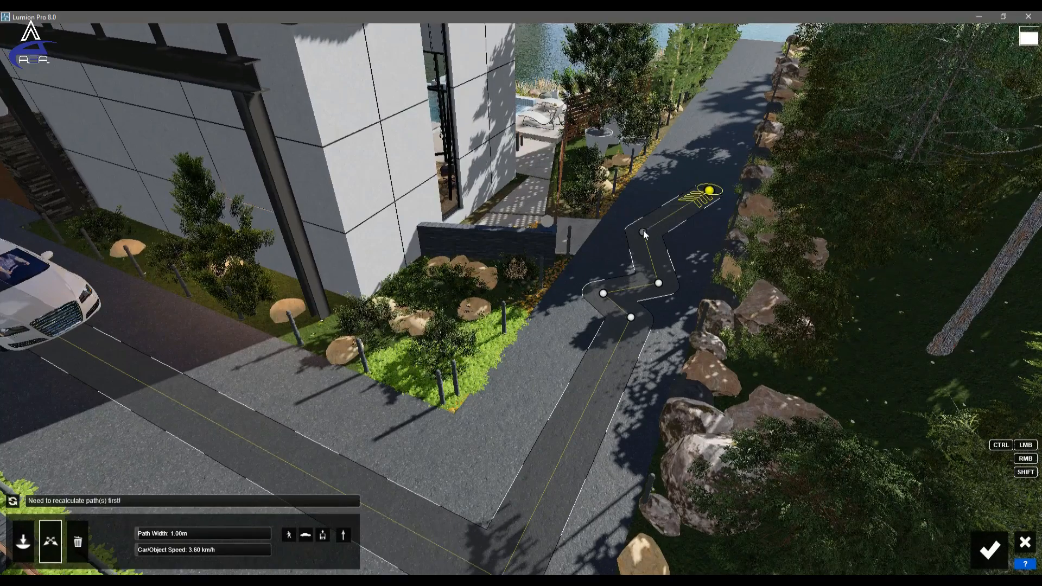
- Remove the four zigzag corner nodes and move the path's end node farther up the road toward the lake
{"action": "right_click_drag", "start_coordinate": [654, 238], "coordinate": [281, 265]}
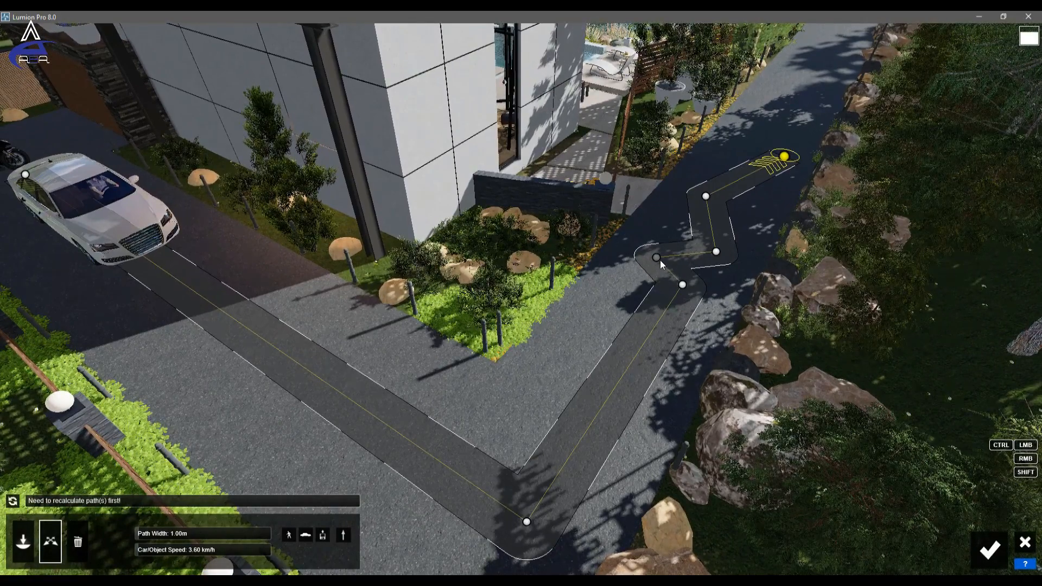
{"action": "left_click", "coordinate": [656, 257], "text": "ctrl"}
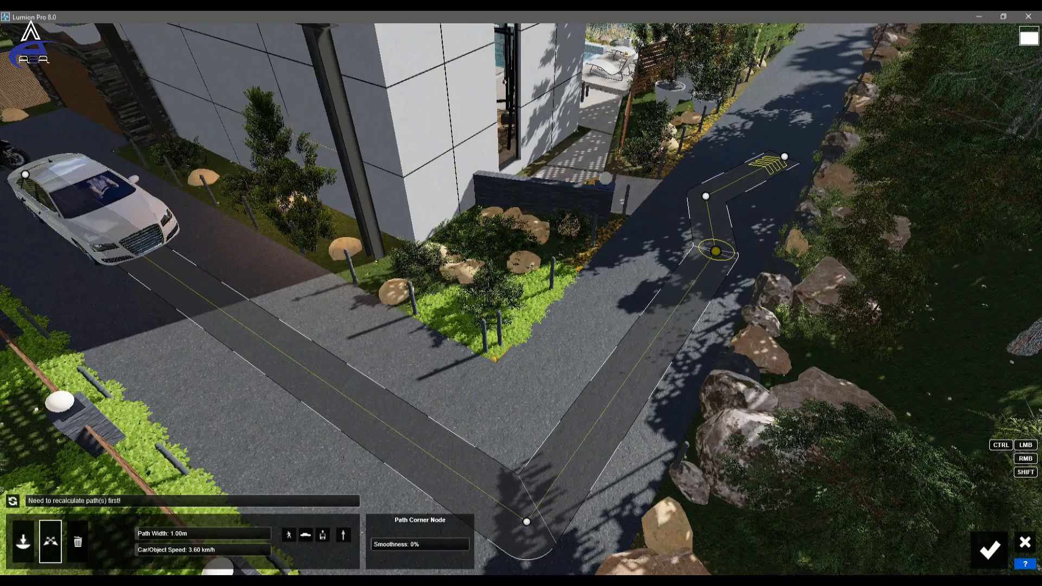
{"action": "left_click", "coordinate": [715, 251], "text": "ctrl"}
{"action": "left_click", "coordinate": [705, 196], "text": "ctrl"}
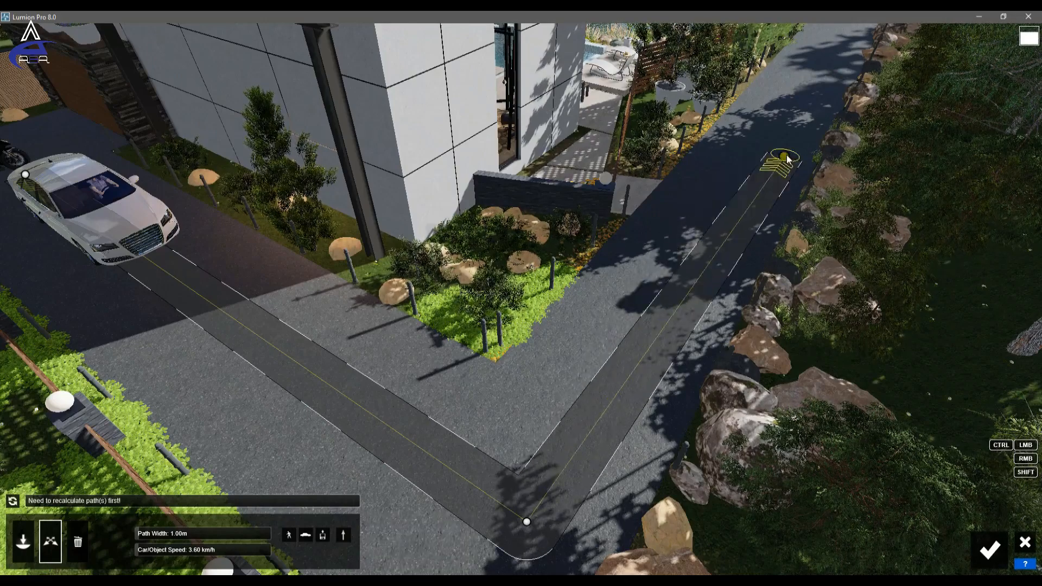
{"action": "left_click_drag", "start_coordinate": [784, 157], "coordinate": [802, 75]}
- Set the path width to 3.62 m so the path fills the driveway and road
{"action": "key", "text": "s"}
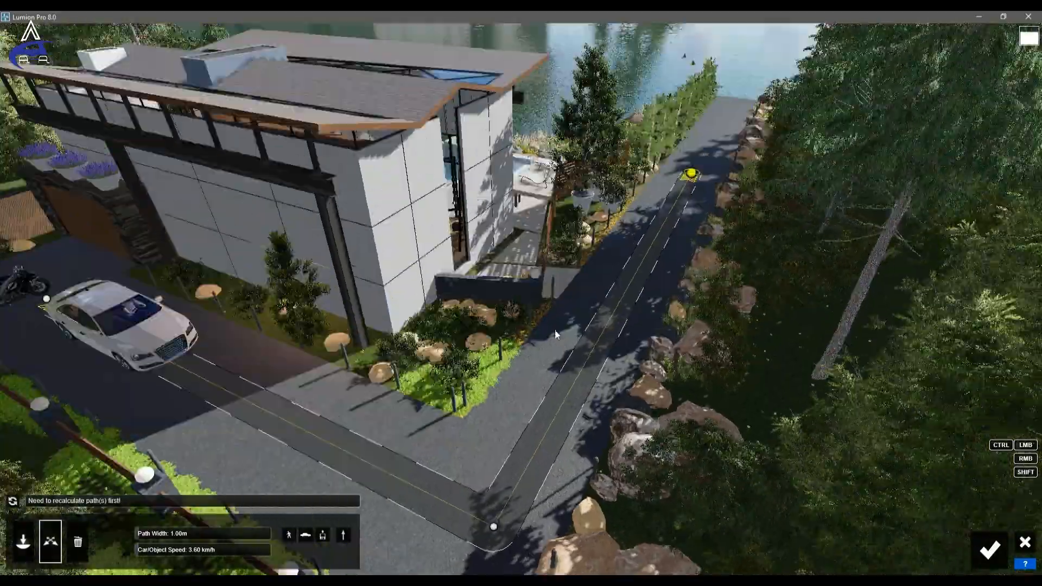
{"action": "right_click_drag", "start_coordinate": [555, 337], "coordinate": [606, 210]}
{"action": "key", "text": "s"}
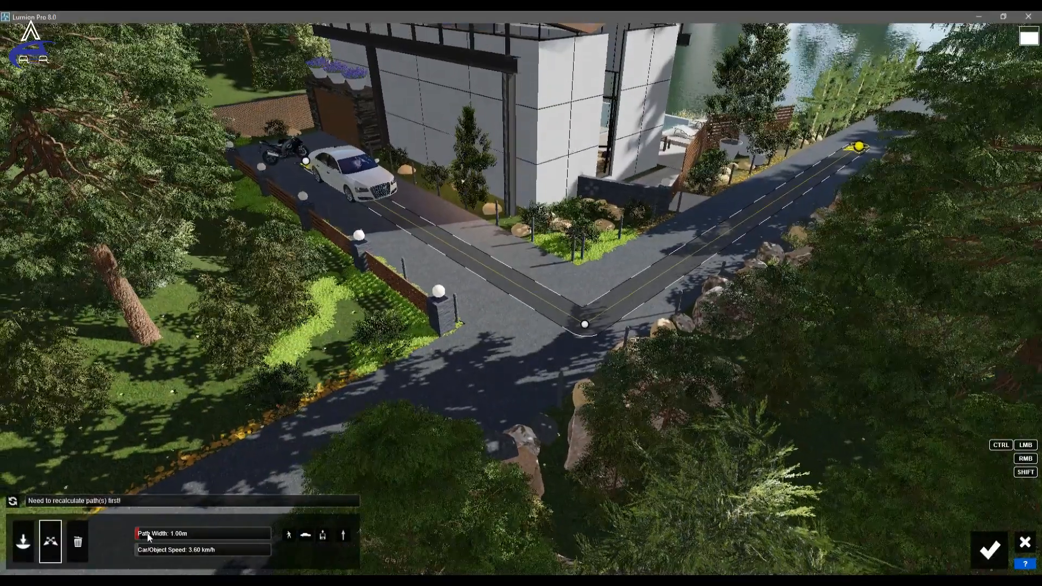
{"action": "left_click_drag", "start_coordinate": [148, 533], "coordinate": [162, 534]}
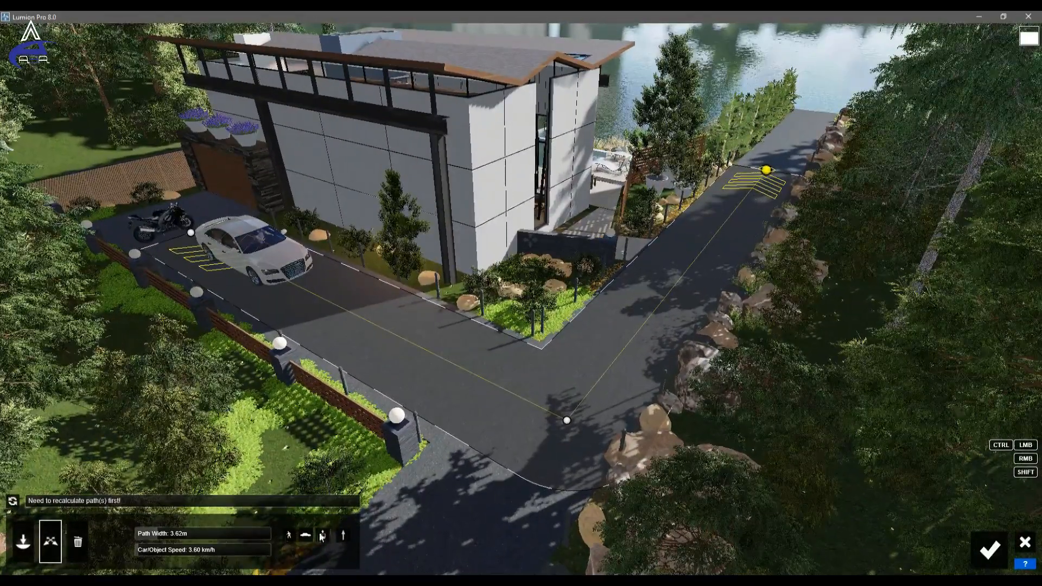
- Reverse the path's direction and restore it, and toggle the path's cars option off and back on
{"action": "left_click", "coordinate": [343, 536]}
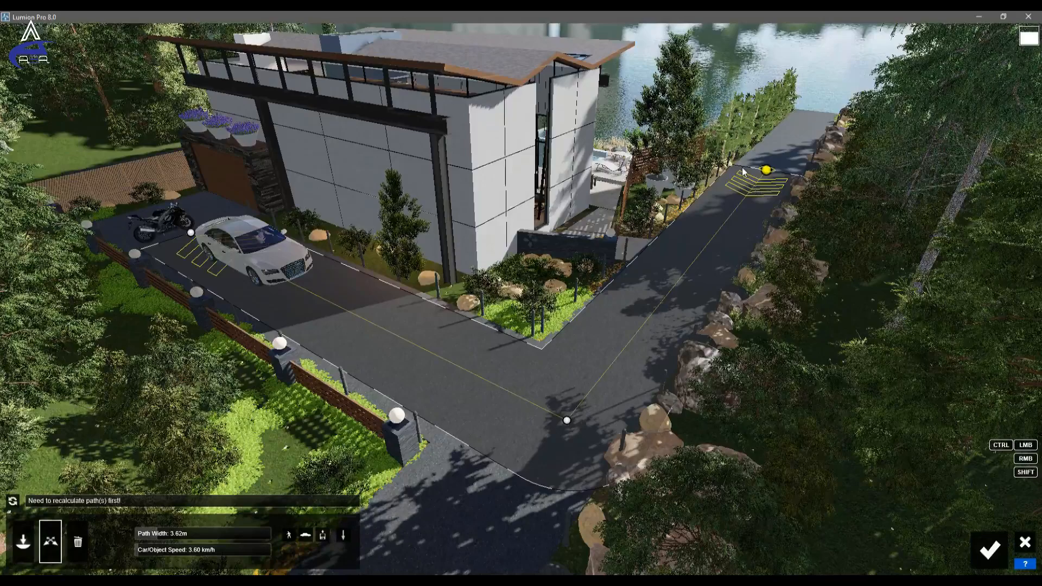
{"action": "left_click", "coordinate": [344, 539]}
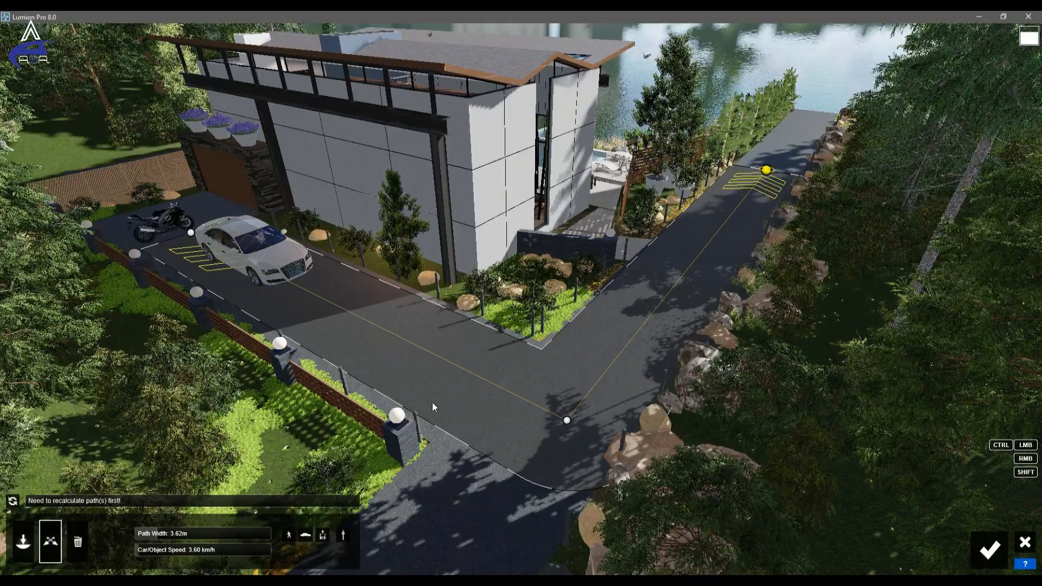
{"action": "left_click", "coordinate": [305, 535]}
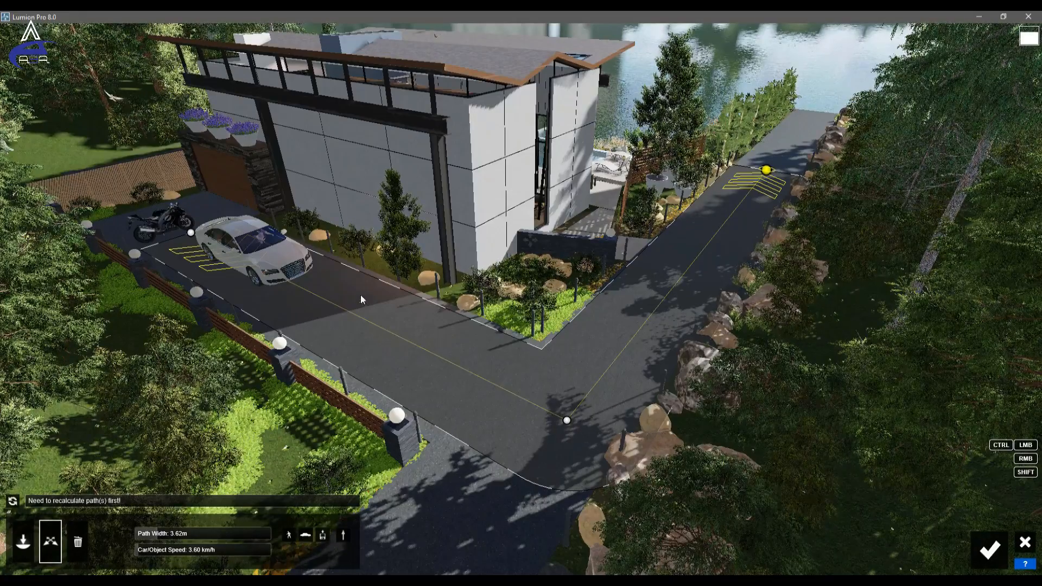
{"action": "left_click", "coordinate": [305, 535]}
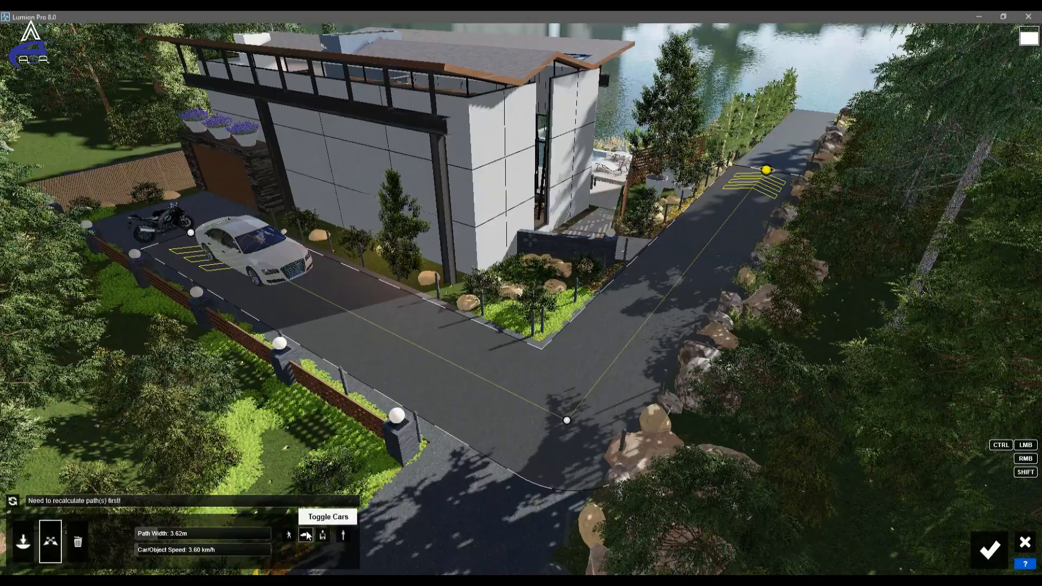
- Recalculate the path and, while the movement plays, set the car/object speed to 18.23 km/h
{"action": "key", "text": "d"}
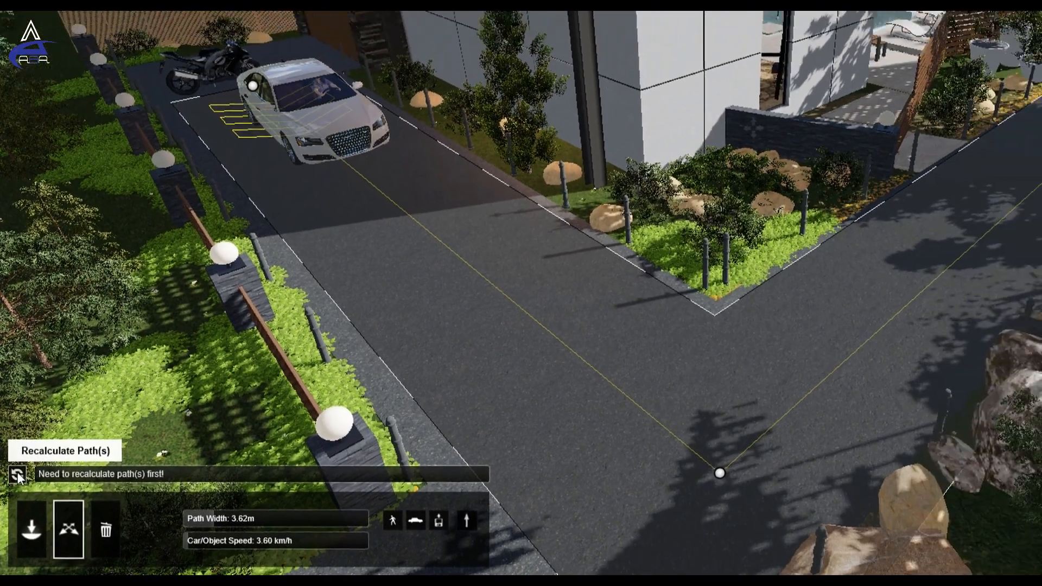
{"action": "left_click", "coordinate": [20, 461]}
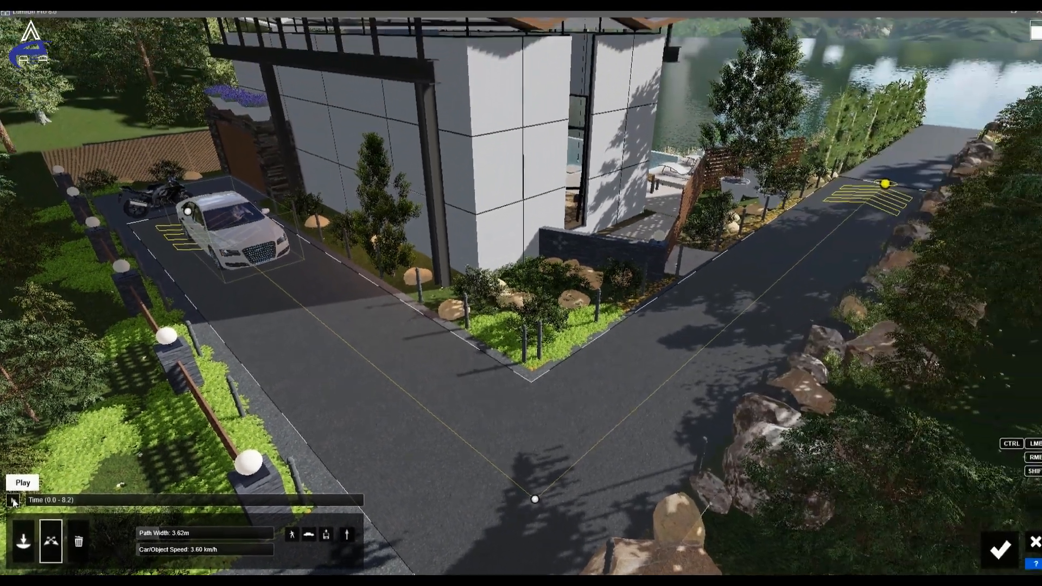
{"action": "left_click", "coordinate": [13, 501]}
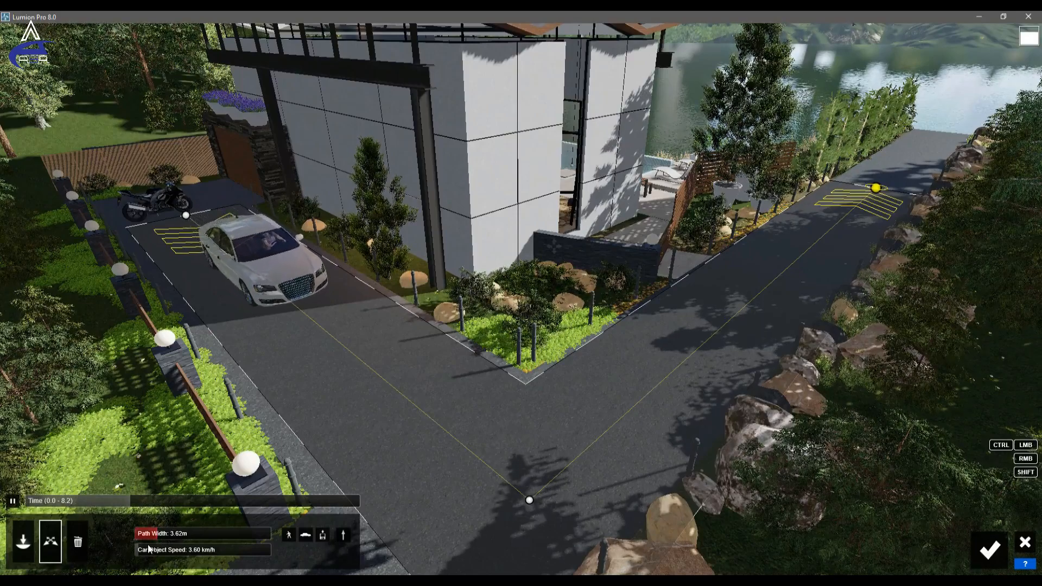
{"action": "mouse_move", "coordinate": [138, 551]}
{"action": "left_mouse_down"}
{"action": "mouse_move", "coordinate": [220, 550]}
{"action": "mouse_move", "coordinate": [148, 551]}
{"action": "left_mouse_up"}
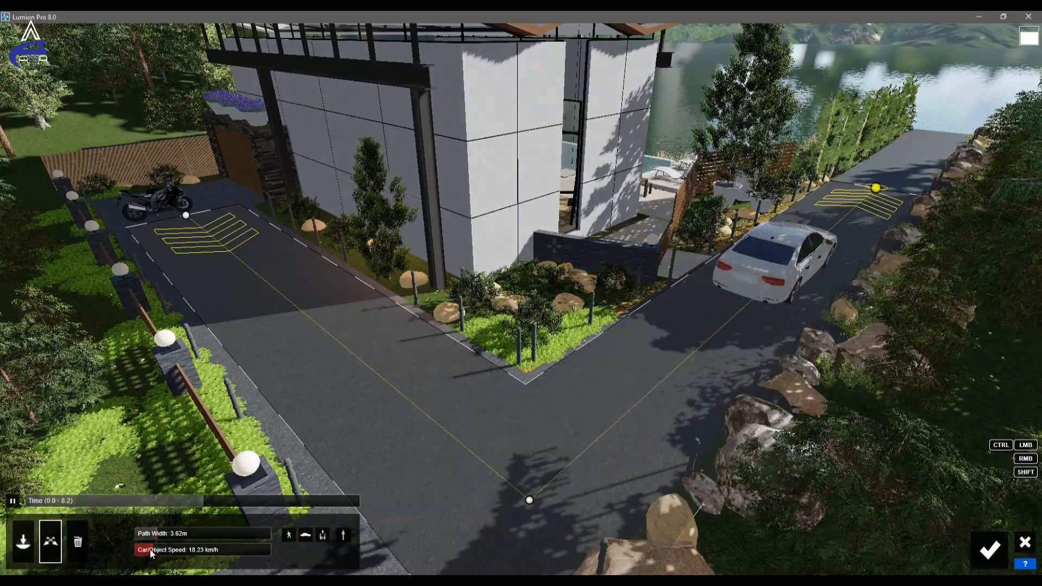
- Set the smoothness of the path's corner node at the road junction to 36%
{"action": "scroll", "coordinate": [578, 355], "scroll_direction": "down", "scroll_amount": 3}
{"action": "mouse_move", "coordinate": [578, 355]}
{"action": "right_mouse_down"}
{"action": "mouse_move", "coordinate": [578, 343]}
{"action": "mouse_move", "coordinate": [591, 370]}
{"action": "right_mouse_up"}
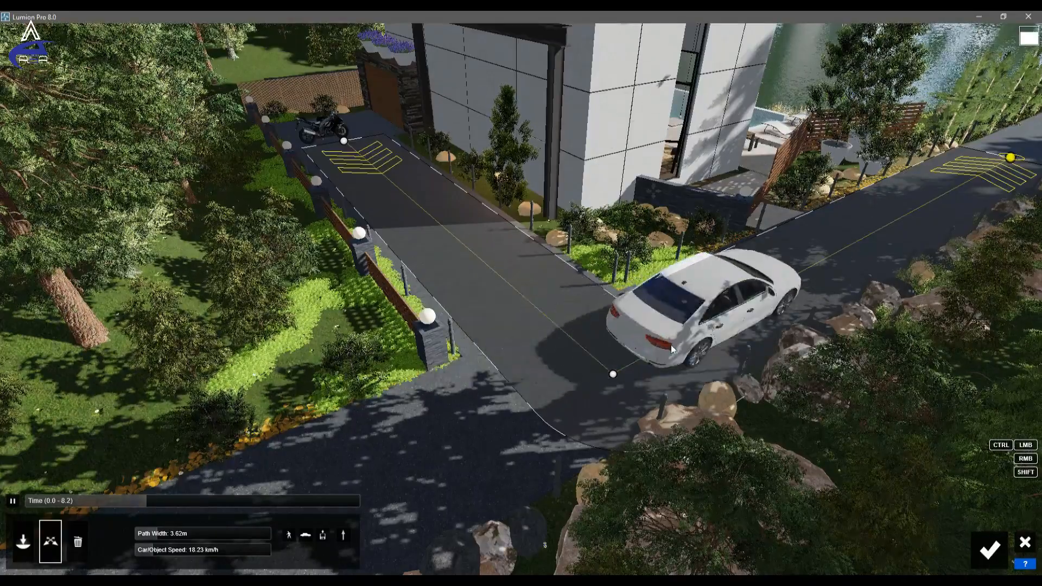
{"action": "left_click", "coordinate": [612, 374]}
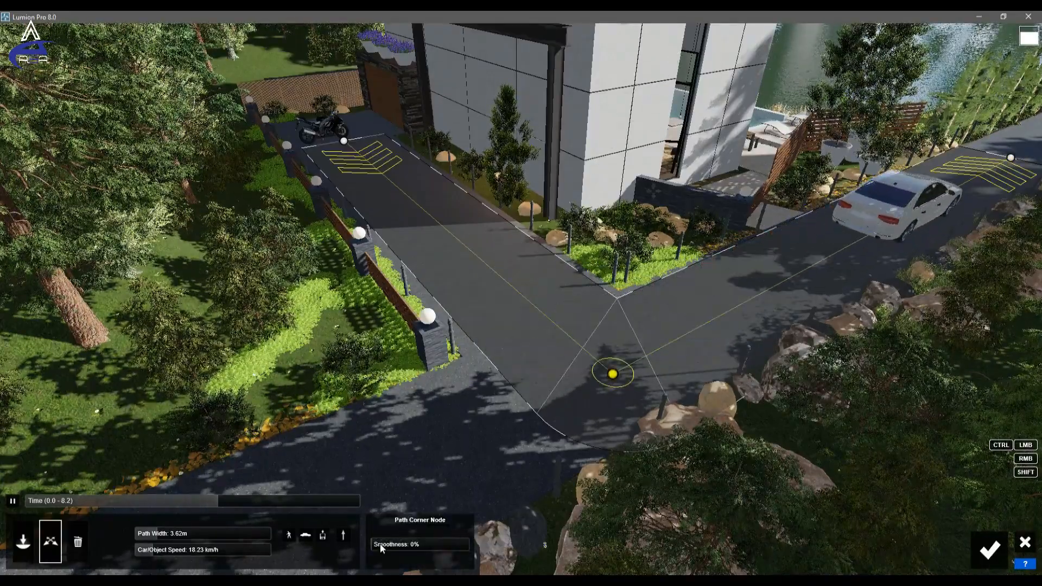
{"action": "left_click", "coordinate": [523, 483]}
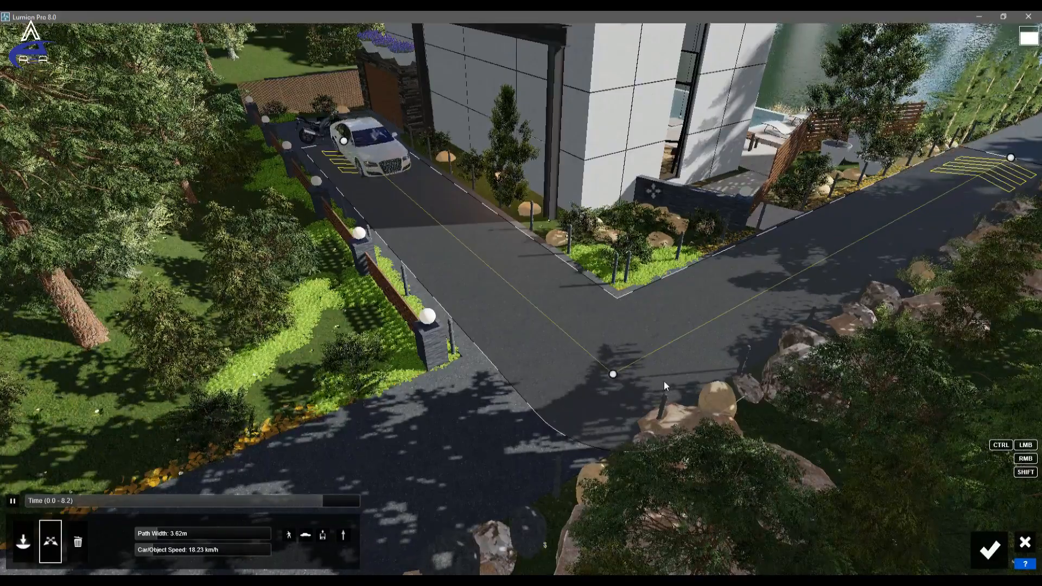
{"action": "left_click", "coordinate": [613, 374]}
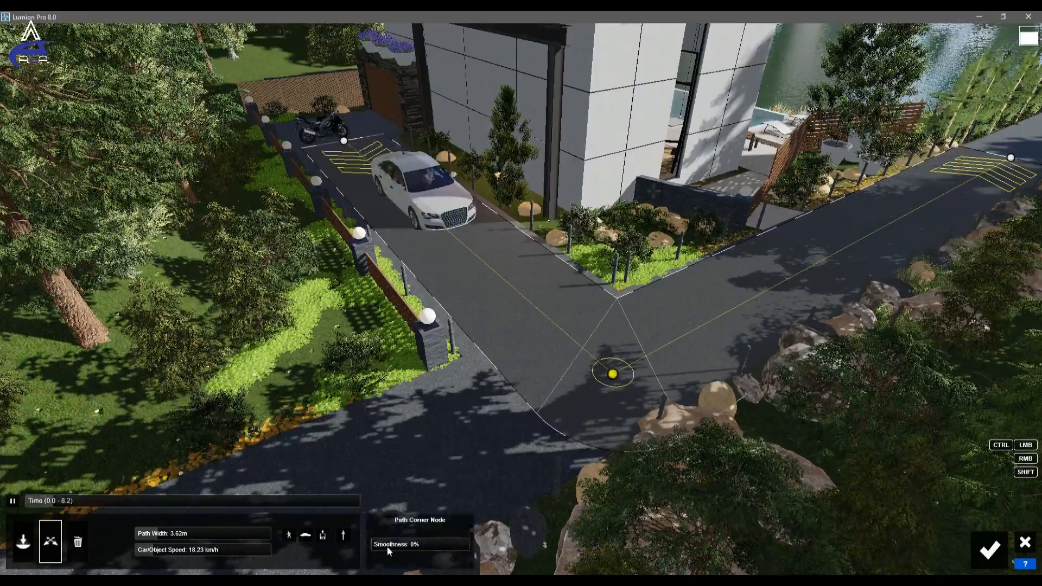
{"action": "left_click_drag", "start_coordinate": [383, 545], "coordinate": [406, 545]}
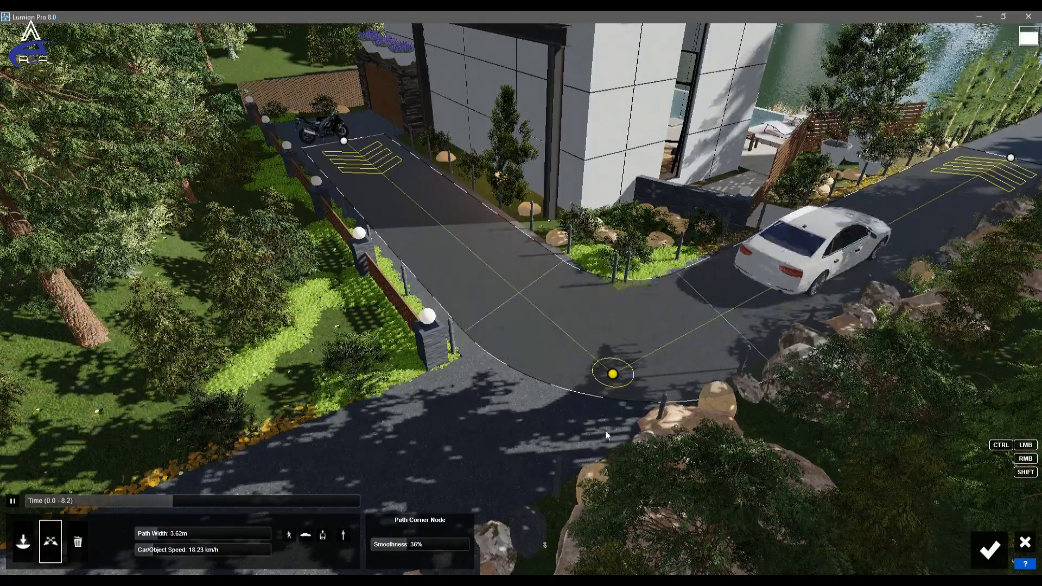
- Review the car's movement around the smoothed corner and accept the Mass Move edits
{"action": "scroll", "coordinate": [672, 370], "scroll_direction": "down", "scroll_amount": 5}
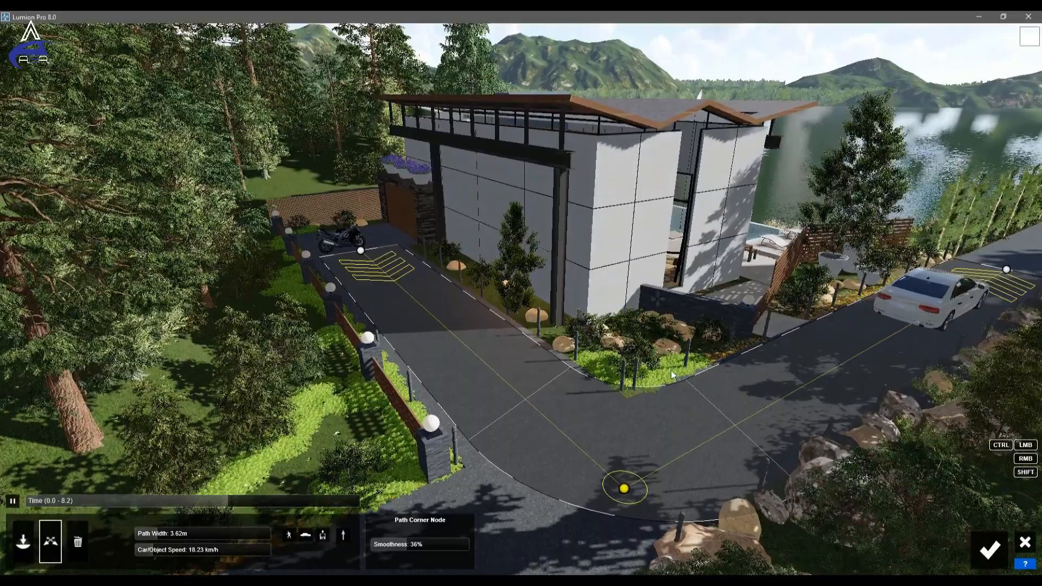
{"action": "scroll", "coordinate": [689, 378], "scroll_direction": "up", "scroll_amount": 3}
{"action": "right_click_drag", "start_coordinate": [689, 378], "coordinate": [763, 351]}
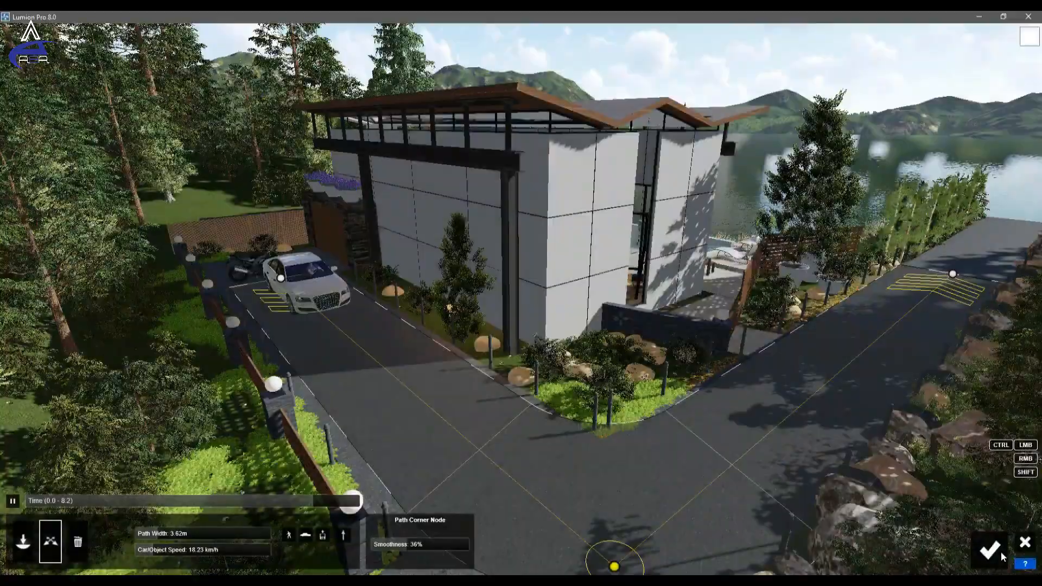
{"action": "left_click", "coordinate": [997, 551]}
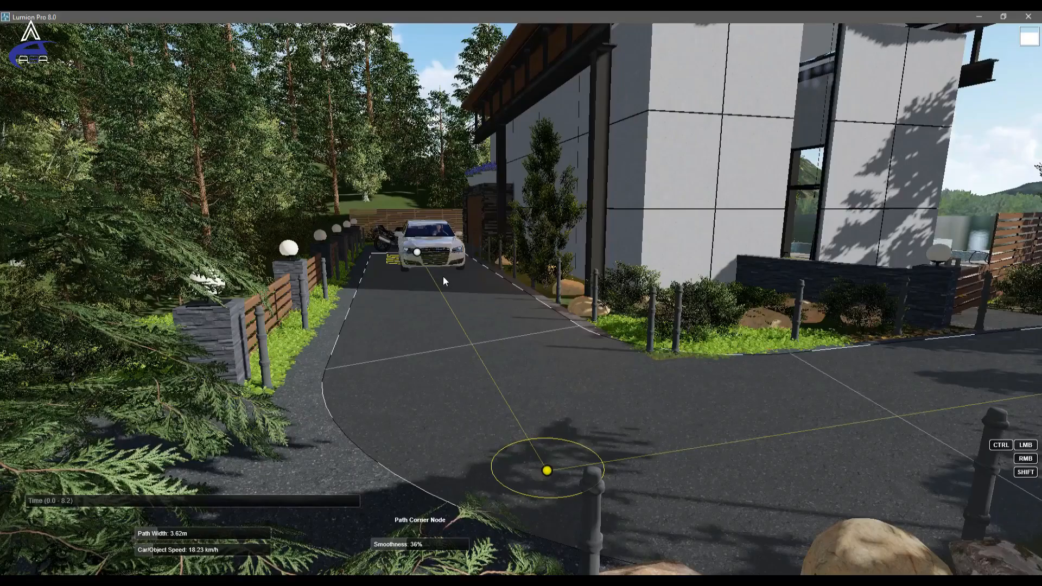
{"action": "right_click_drag", "start_coordinate": [443, 276], "coordinate": [493, 286]}
{"action": "key", "text": "w"}
{"action": "key", "text": "s"}
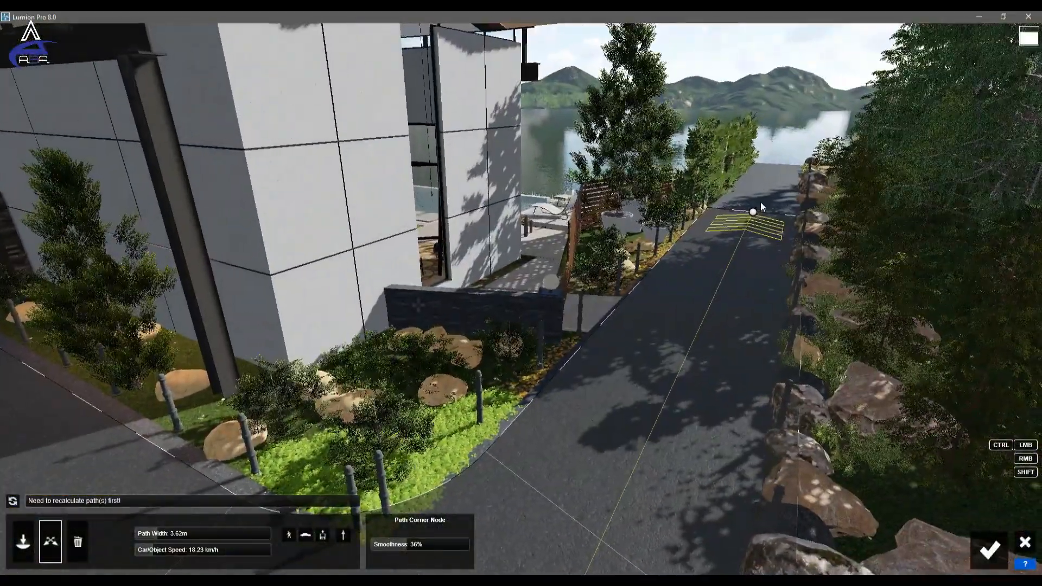
{"action": "right_click_drag", "start_coordinate": [760, 201], "coordinate": [678, 203]}
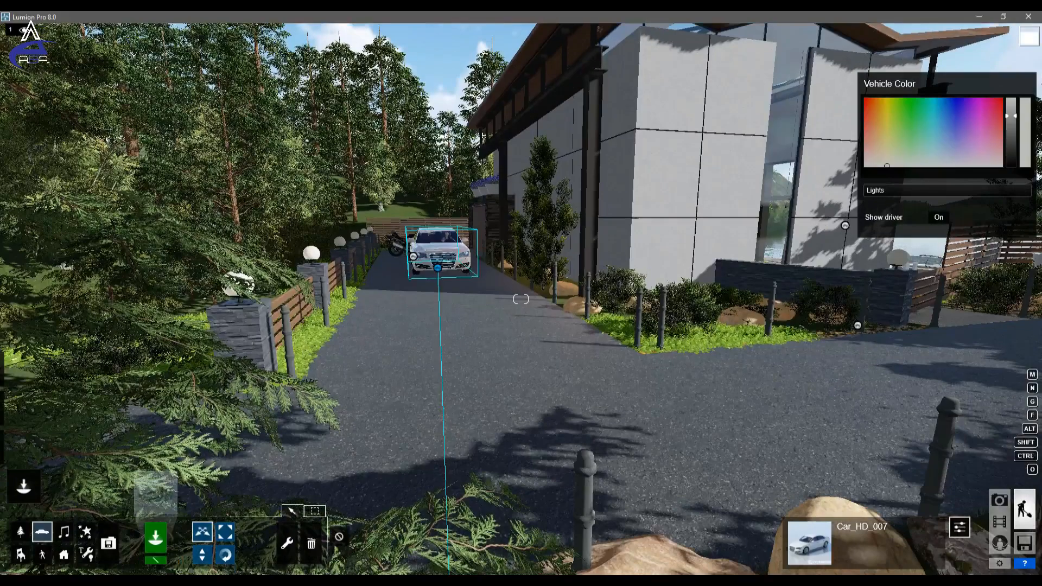
- Delete the white Car_HD_007 sedan parked on the driveway beside the house
{"action": "key", "text": "w"}
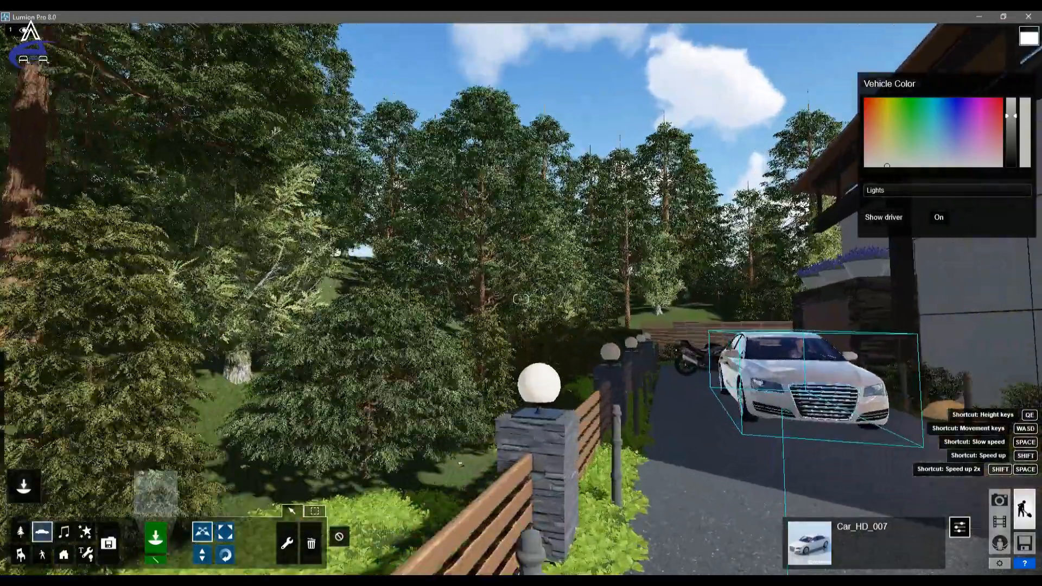
{"action": "right_click_drag", "start_coordinate": [217, 541], "coordinate": [319, 541]}
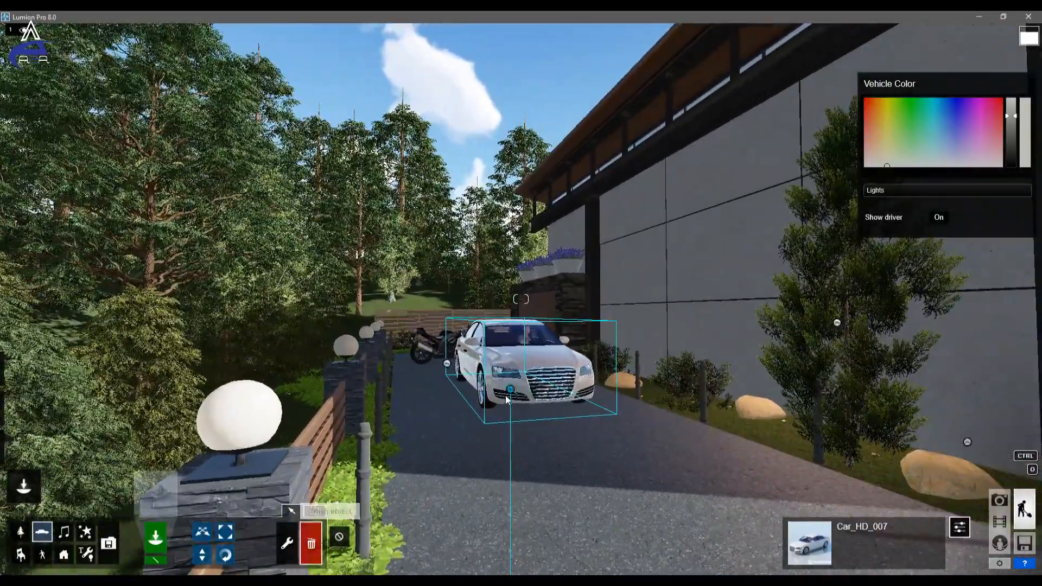
{"action": "left_click", "coordinate": [521, 369]}
{"action": "right_click_drag", "start_coordinate": [534, 364], "coordinate": [535, 389]}
{"action": "key", "text": "s"}
{"action": "key", "text": "w"}
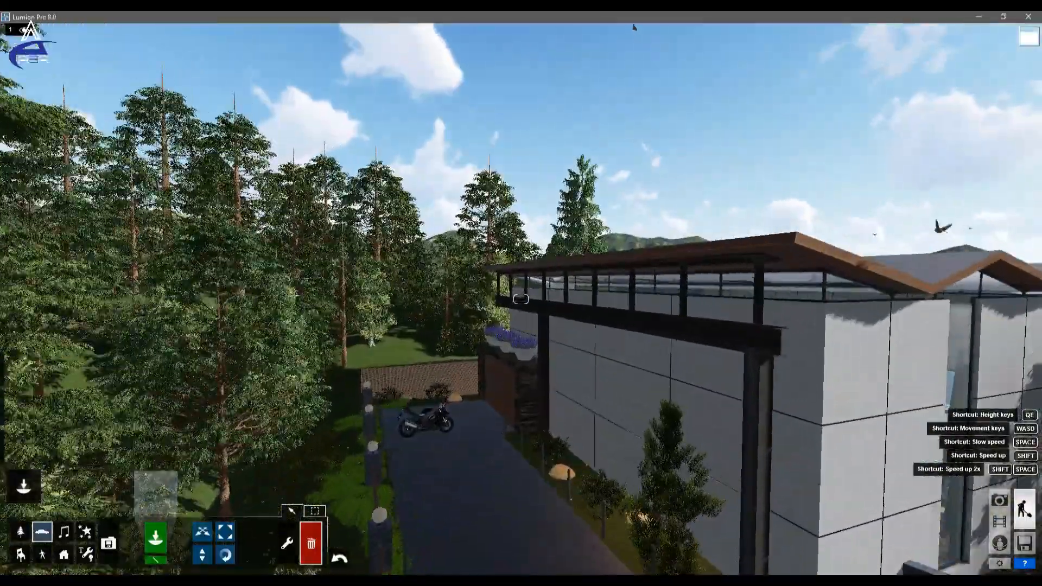
- Place the walking Man_African_0001 character from the character library on the driveway in front of the motorcycle
{"action": "right_click_drag", "start_coordinate": [438, 446], "coordinate": [461, 472]}
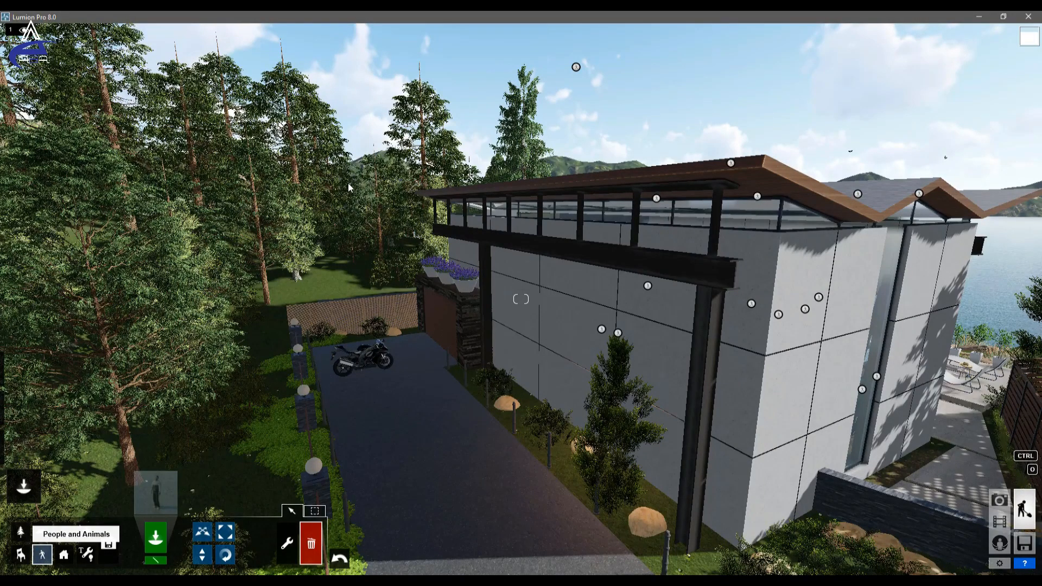
{"action": "left_click", "coordinate": [156, 493]}
{"action": "left_click", "coordinate": [303, 232]}
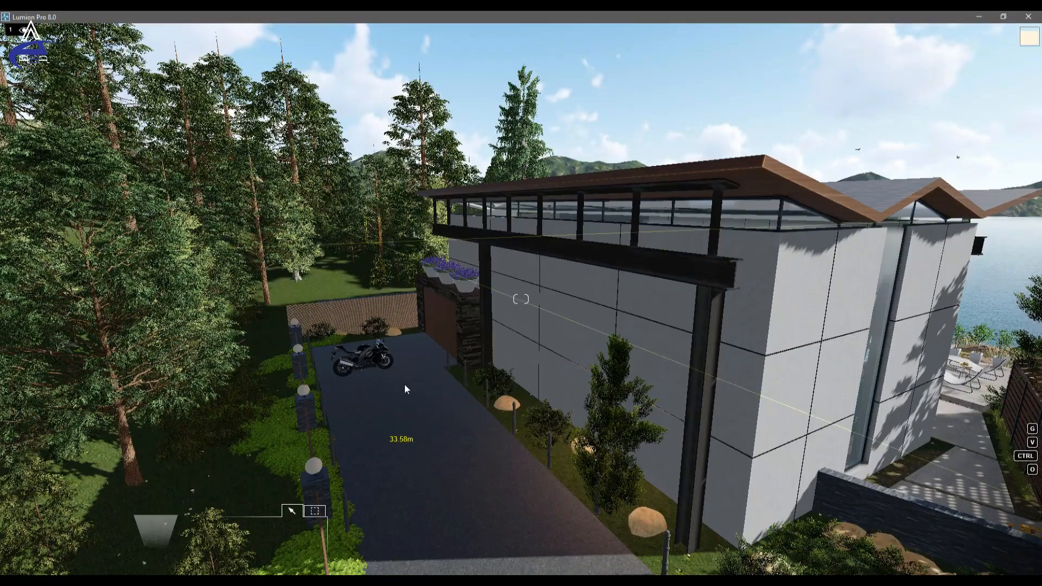
{"action": "left_click", "coordinate": [469, 437]}
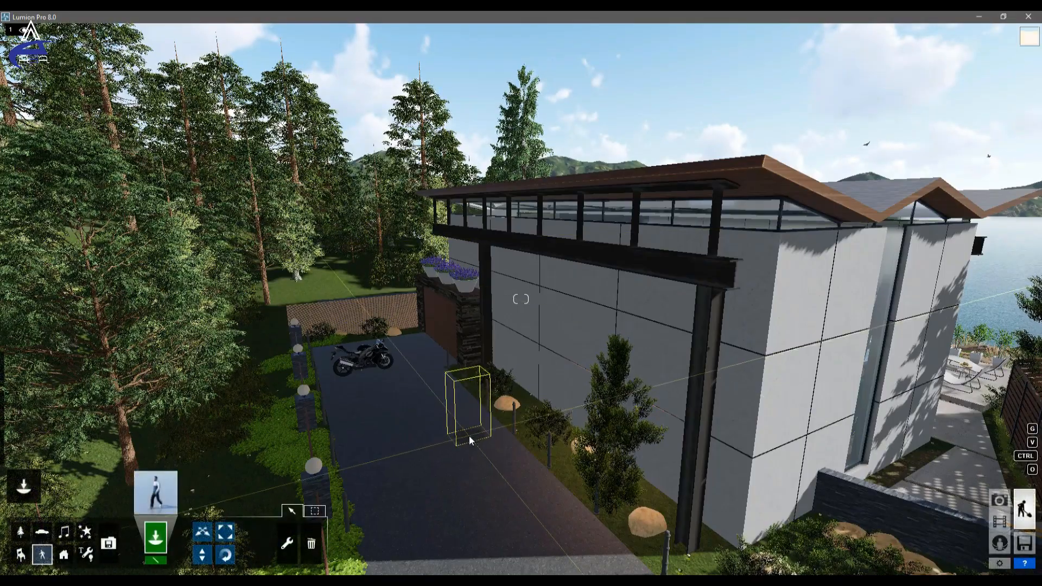
{"action": "left_click", "coordinate": [469, 435]}
{"action": "key", "text": "s"}
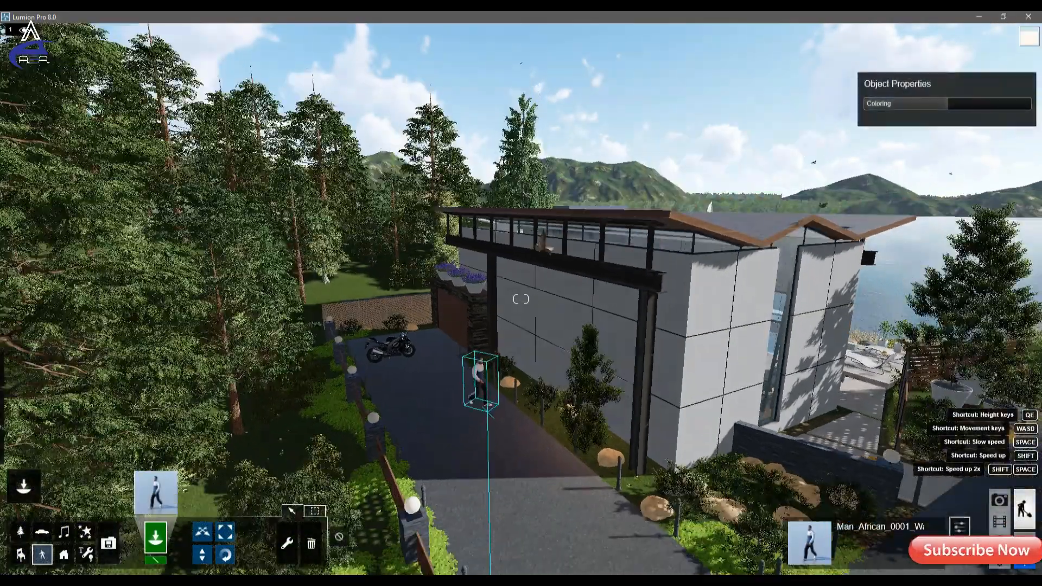
- Place the walking Woman_Arab_0001 character from the women's 3D category on the driveway, nearer the road than the man
{"action": "key", "text": "s"}
{"action": "right_click_drag", "start_coordinate": [316, 130], "coordinate": [402, 203]}
{"action": "key", "text": "w"}
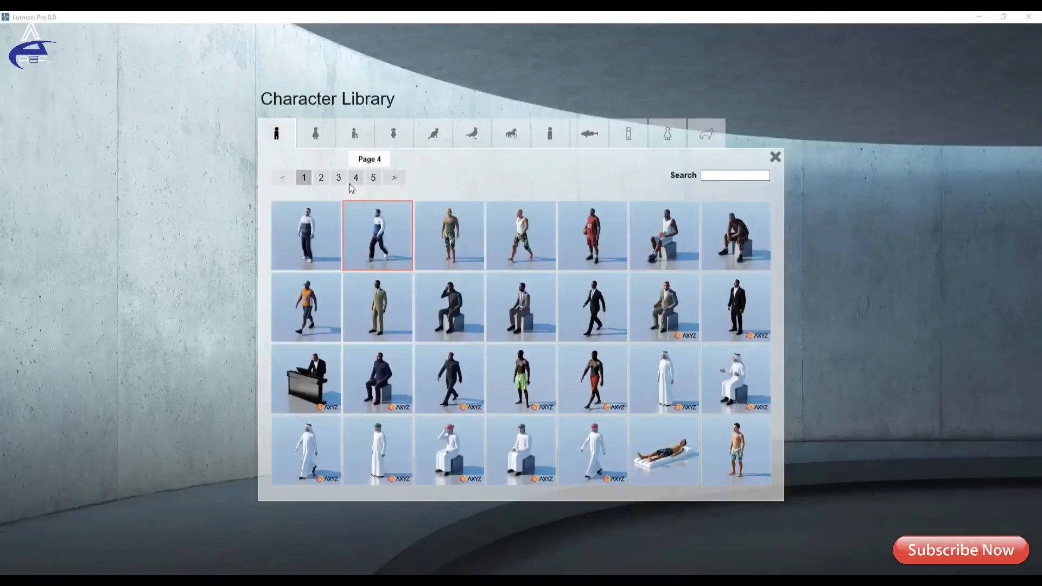
{"action": "left_click", "coordinate": [322, 180]}
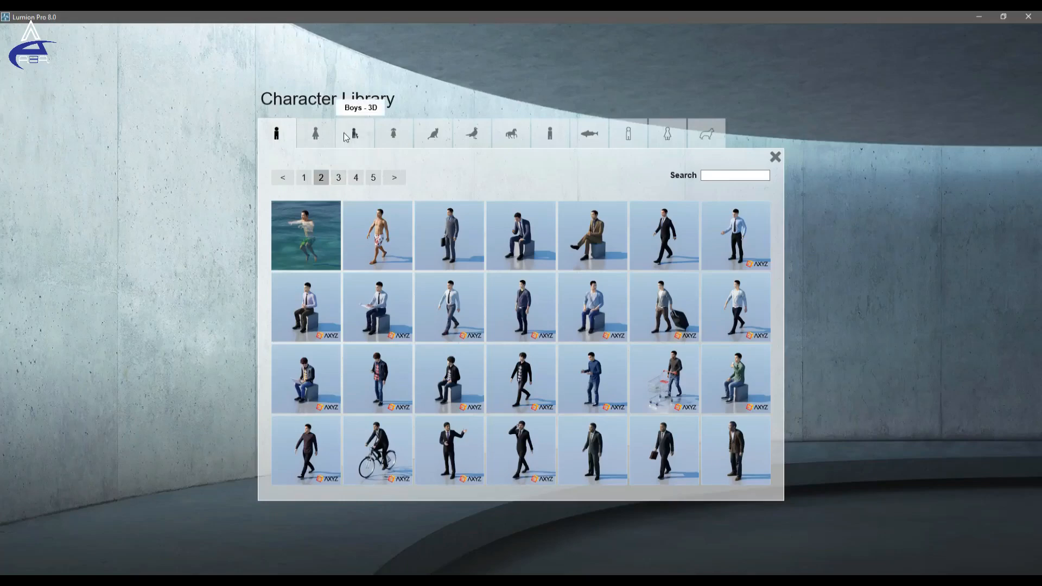
{"action": "left_click", "coordinate": [347, 138]}
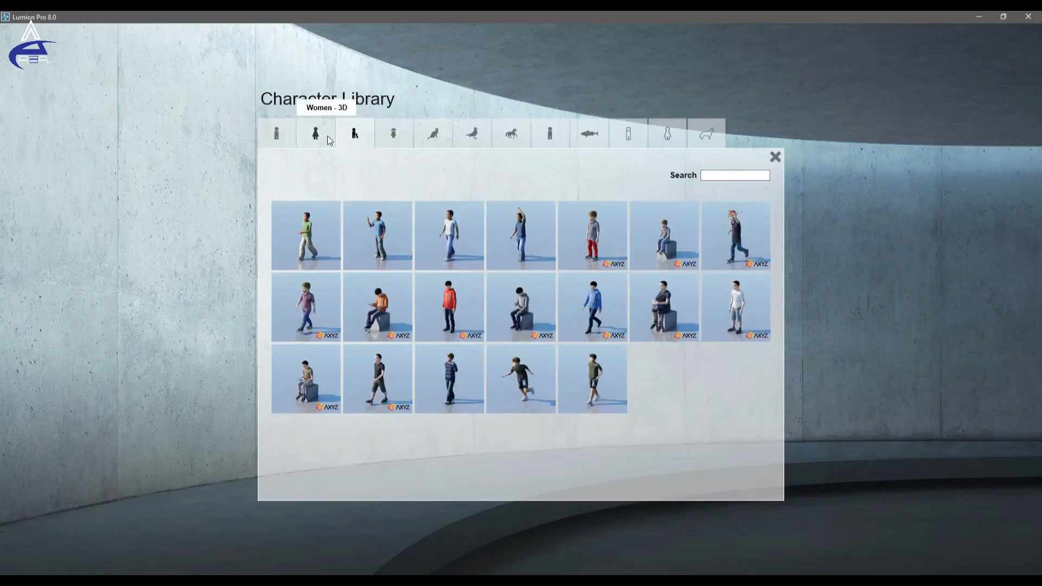
{"action": "left_click", "coordinate": [327, 135]}
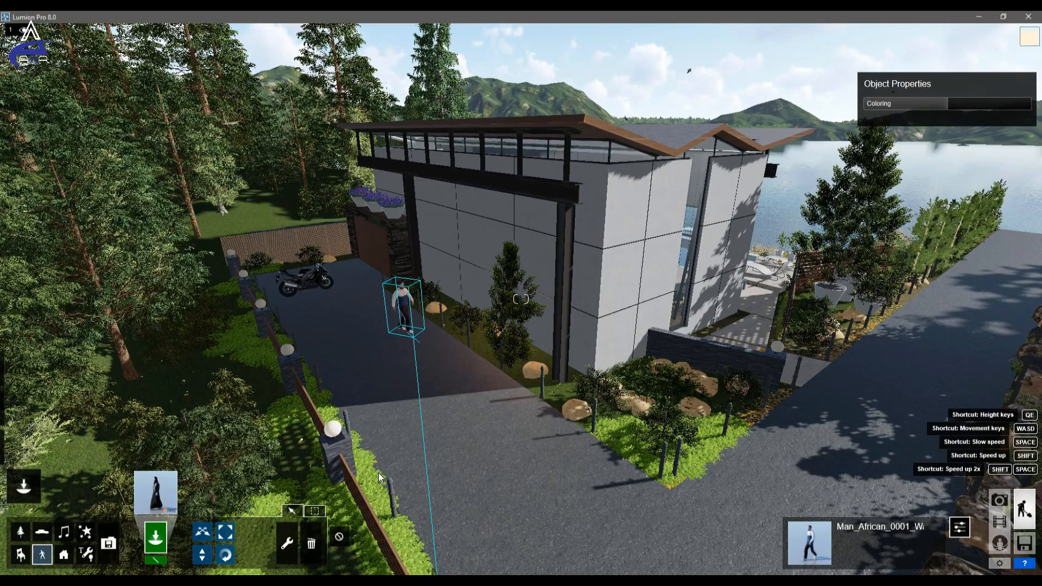
{"action": "left_click", "coordinate": [427, 474]}
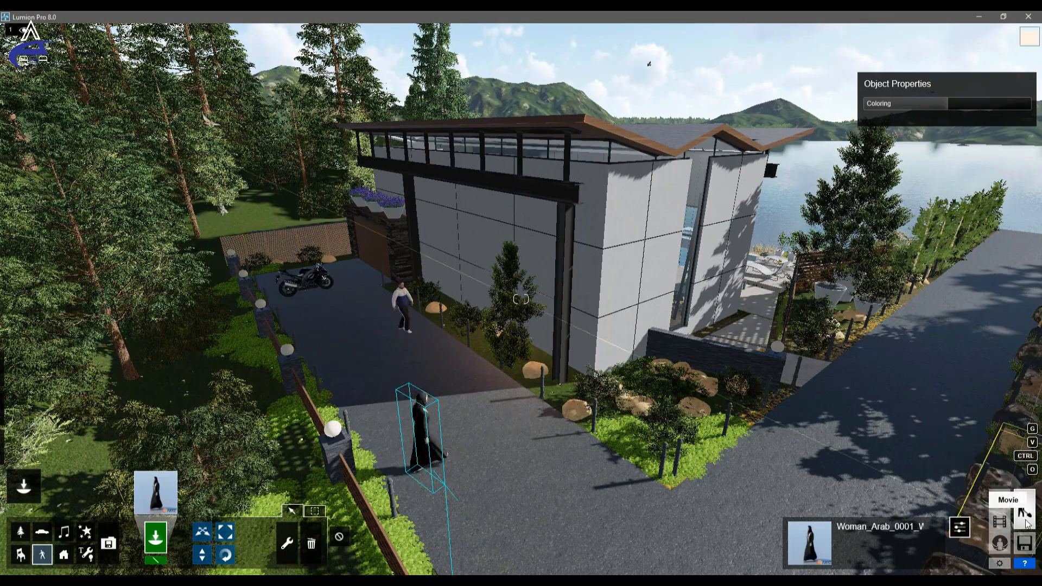
- Reopen the flythrough clip's Mass Move effect for editing and select the existing path's corner node at the road junction
{"action": "left_click", "coordinate": [1009, 522]}
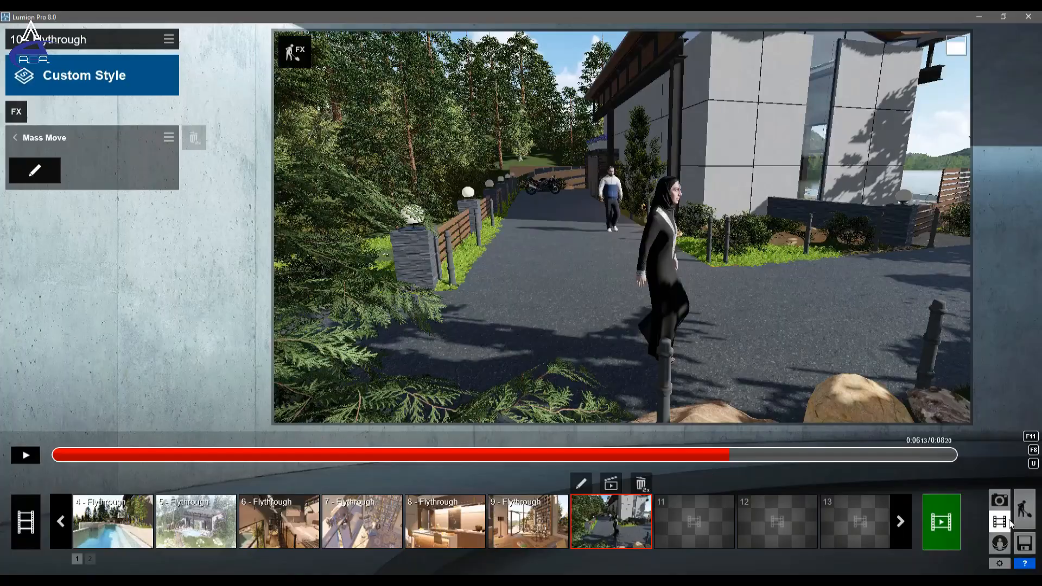
{"action": "left_click", "coordinate": [35, 170]}
{"action": "scroll", "coordinate": [454, 337], "scroll_direction": "up", "scroll_amount": 3}
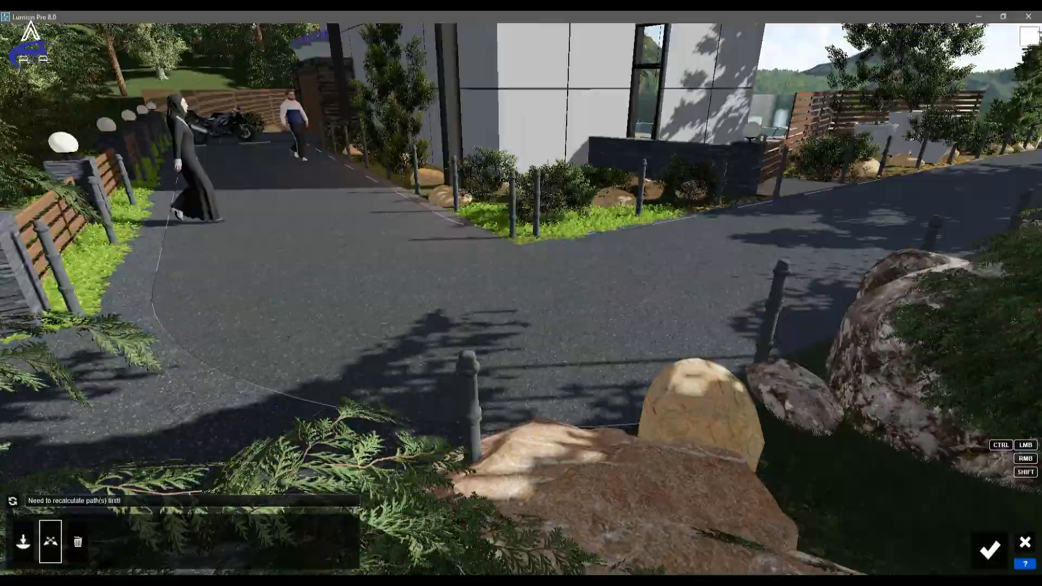
{"action": "right_click_drag", "start_coordinate": [453, 337], "coordinate": [523, 402]}
{"action": "scroll", "coordinate": [533, 363], "scroll_direction": "down", "scroll_amount": 3}
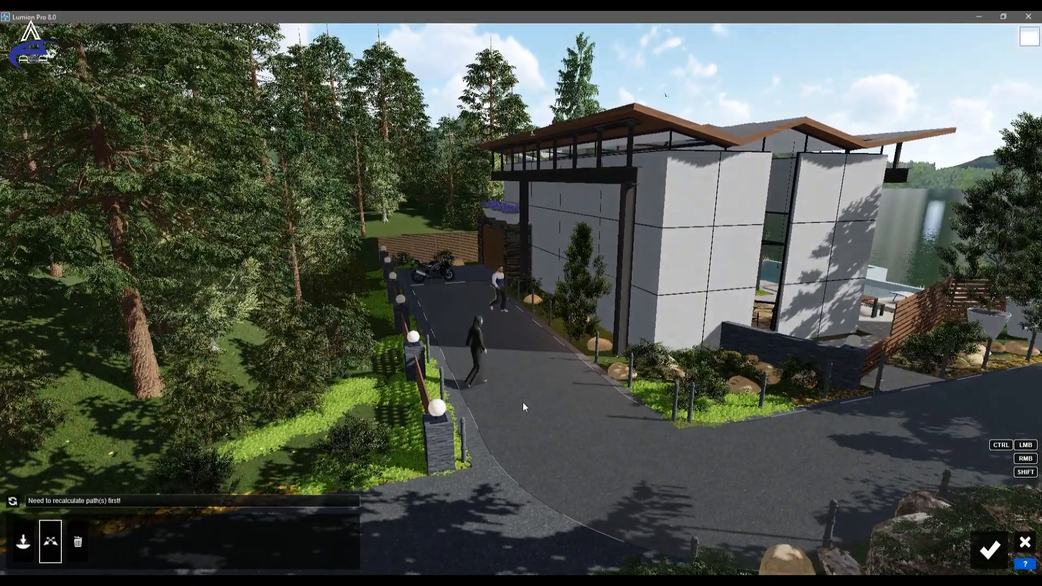
{"action": "left_click", "coordinate": [552, 435]}
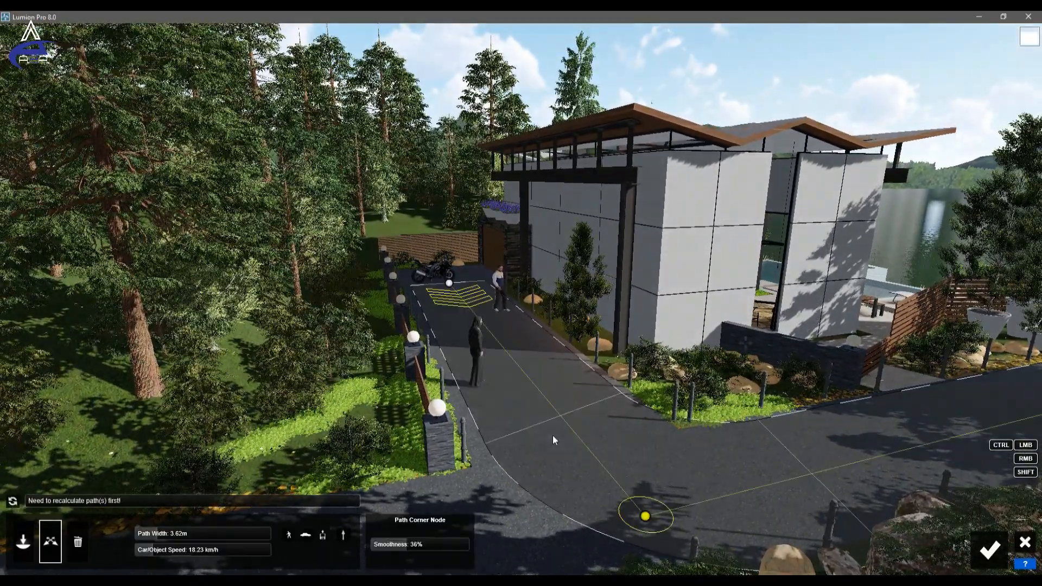
- Exclude cars from the Mass Move path and switch the path to dual direction
{"action": "scroll", "coordinate": [554, 377], "scroll_direction": "up", "scroll_amount": 3}
{"action": "right_click_drag", "start_coordinate": [555, 377], "coordinate": [514, 428]}
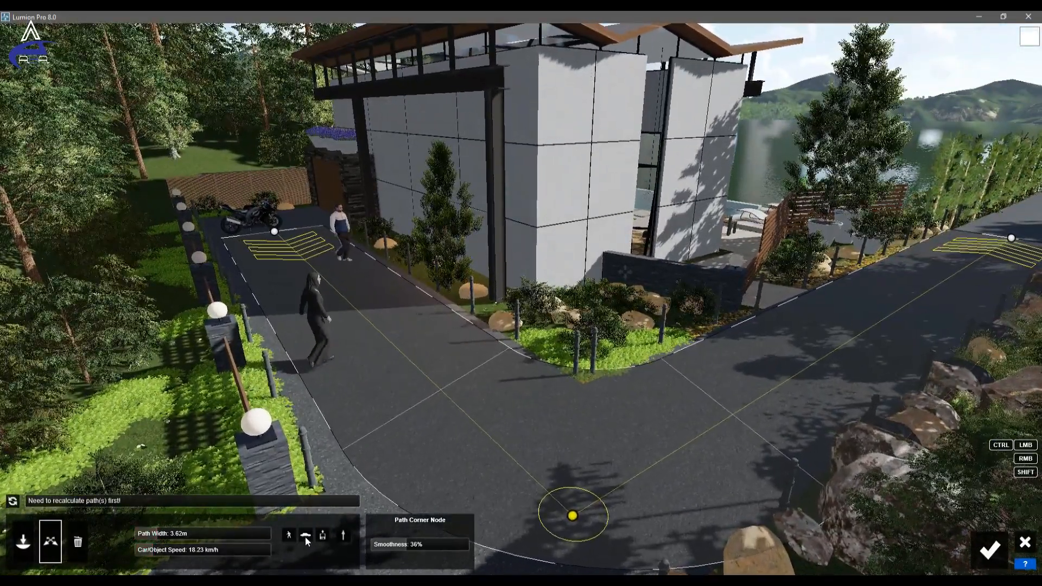
{"action": "left_click", "coordinate": [305, 535]}
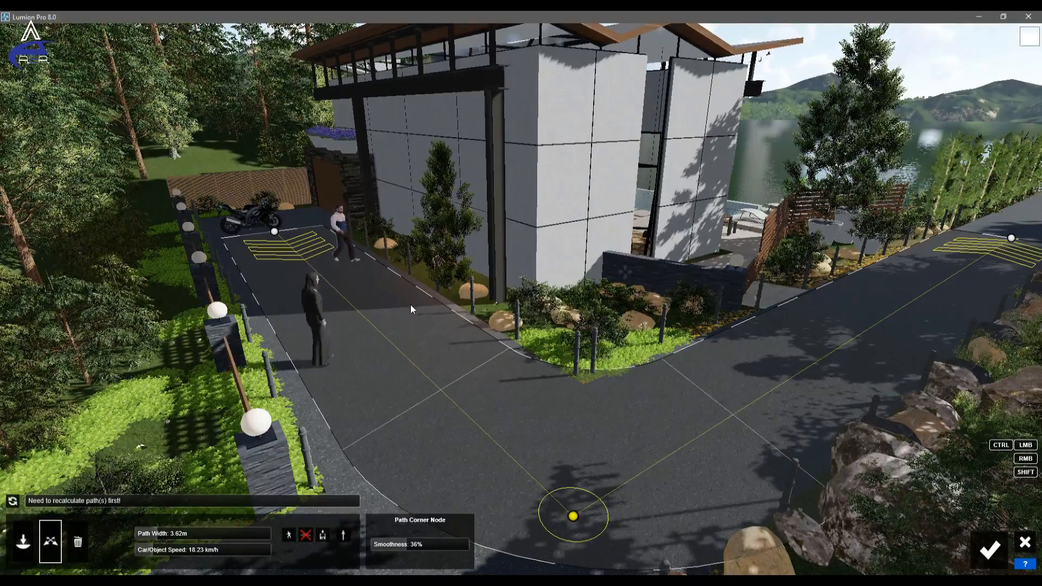
{"action": "left_click", "coordinate": [340, 535]}
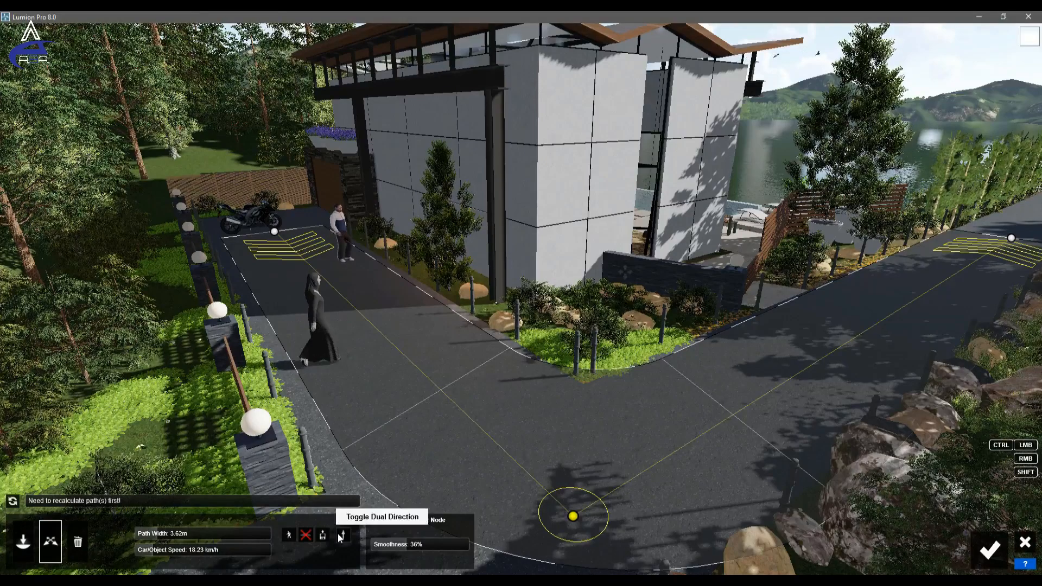
{"action": "left_click", "coordinate": [340, 536]}
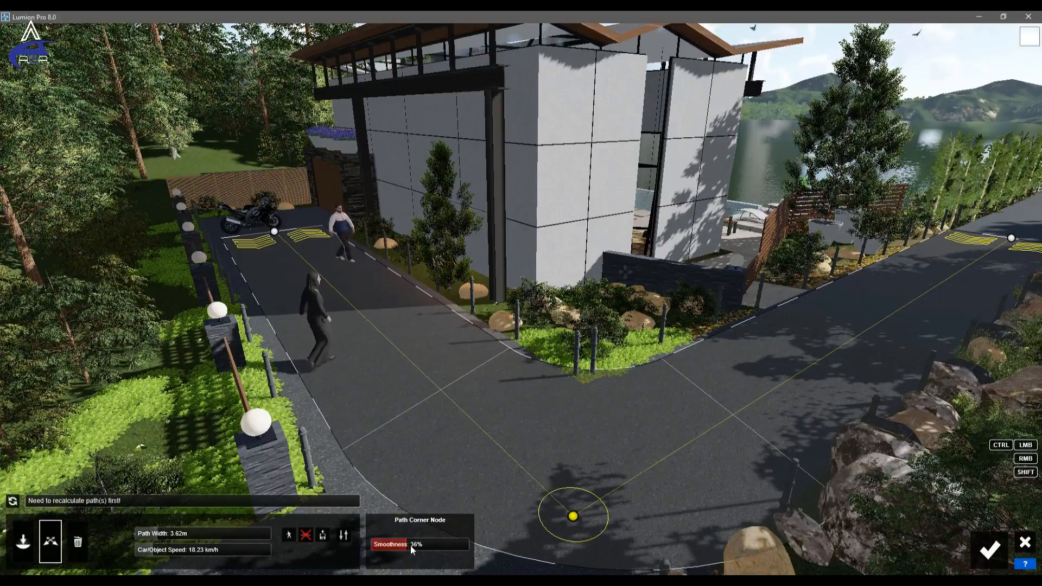
- Recalculate the path, play back how the two people move along it, and accept the Mass Move edits
{"action": "left_click", "coordinate": [11, 502]}
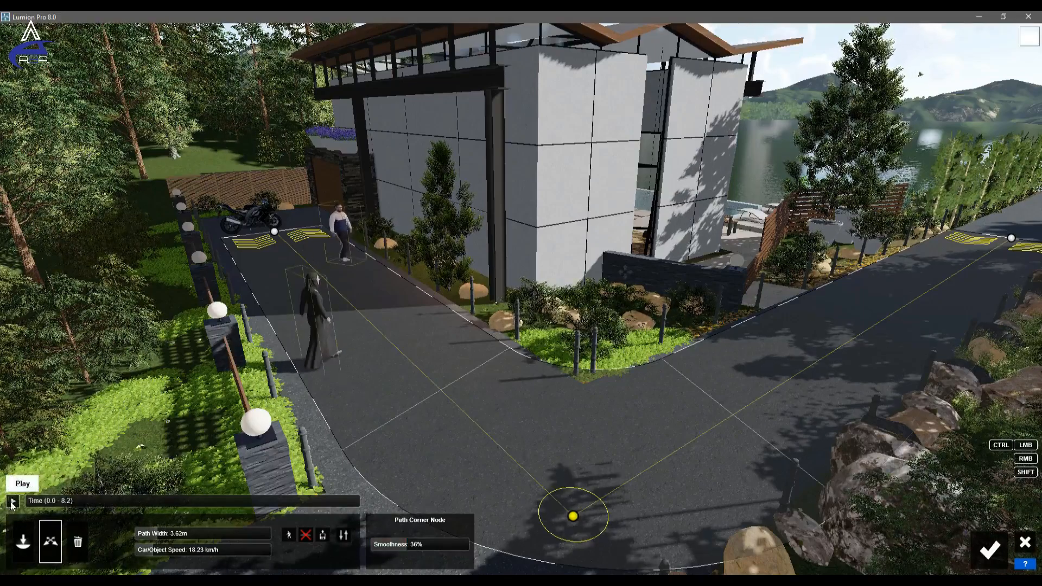
{"action": "left_click", "coordinate": [13, 502]}
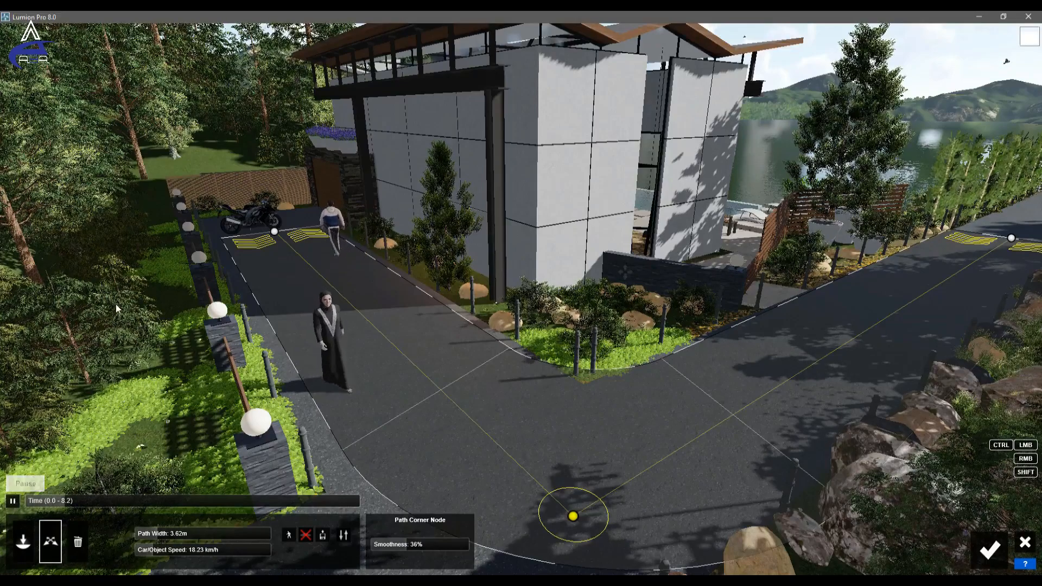
{"action": "right_click_drag", "start_coordinate": [288, 269], "coordinate": [429, 328]}
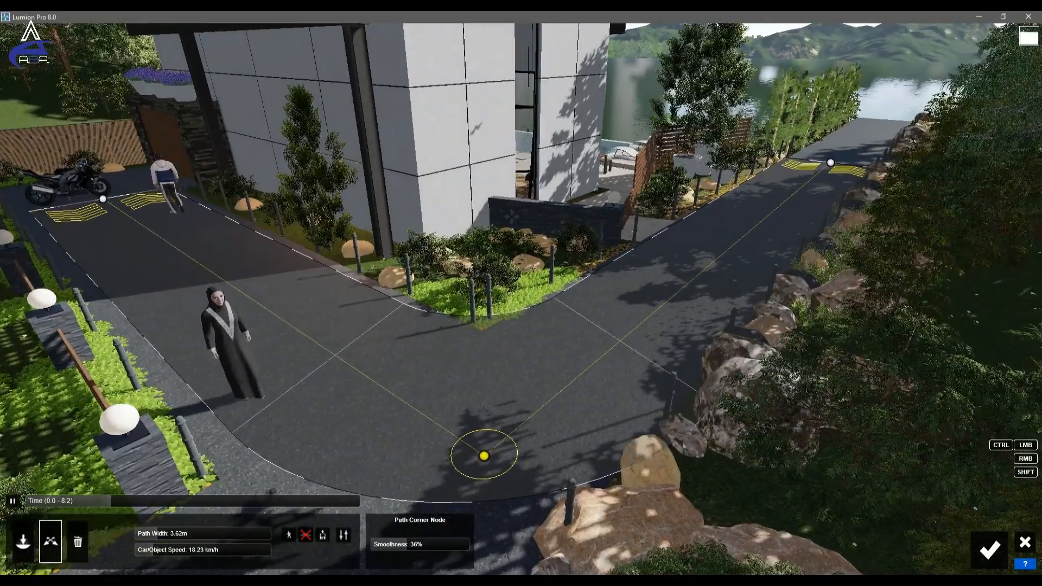
{"action": "left_click", "coordinate": [989, 550]}
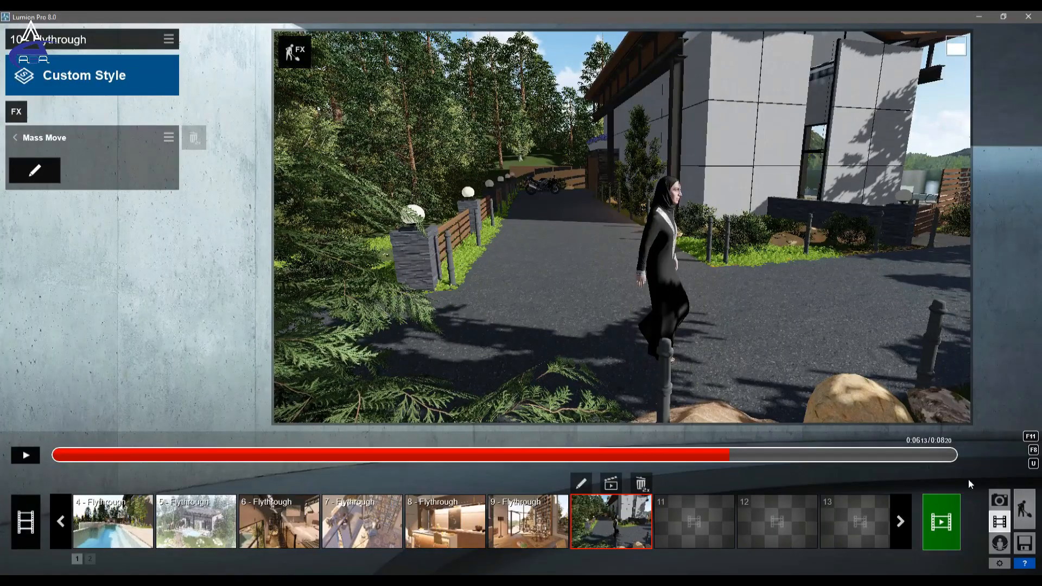
- Place the black SportsCar_003 on the driveway in front of the motorcycle and rotate it to face the road
{"action": "left_click", "coordinate": [1025, 510]}
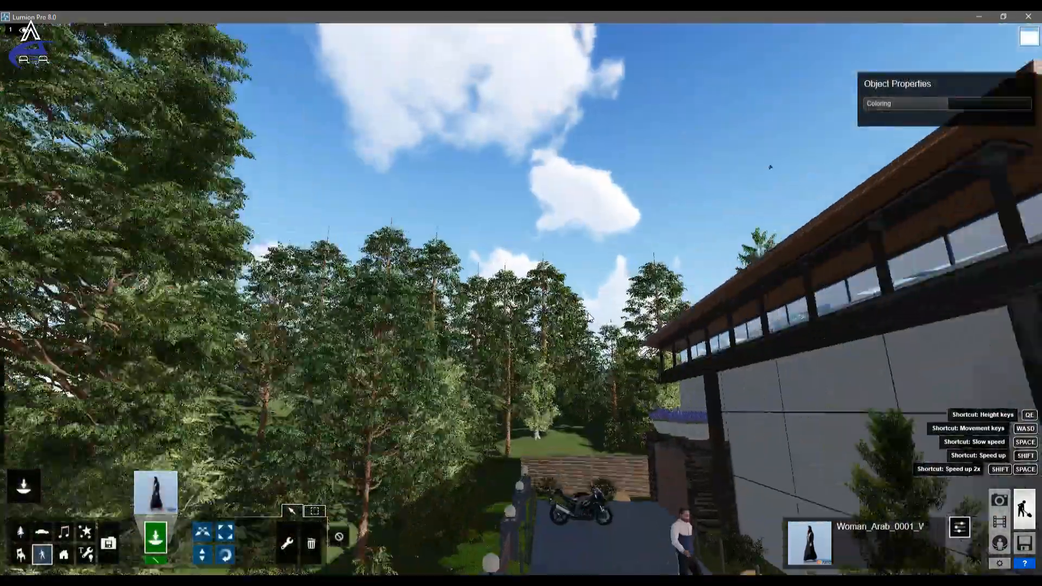
{"action": "right_click_drag", "start_coordinate": [589, 317], "coordinate": [548, 380]}
{"action": "left_click", "coordinate": [42, 537]}
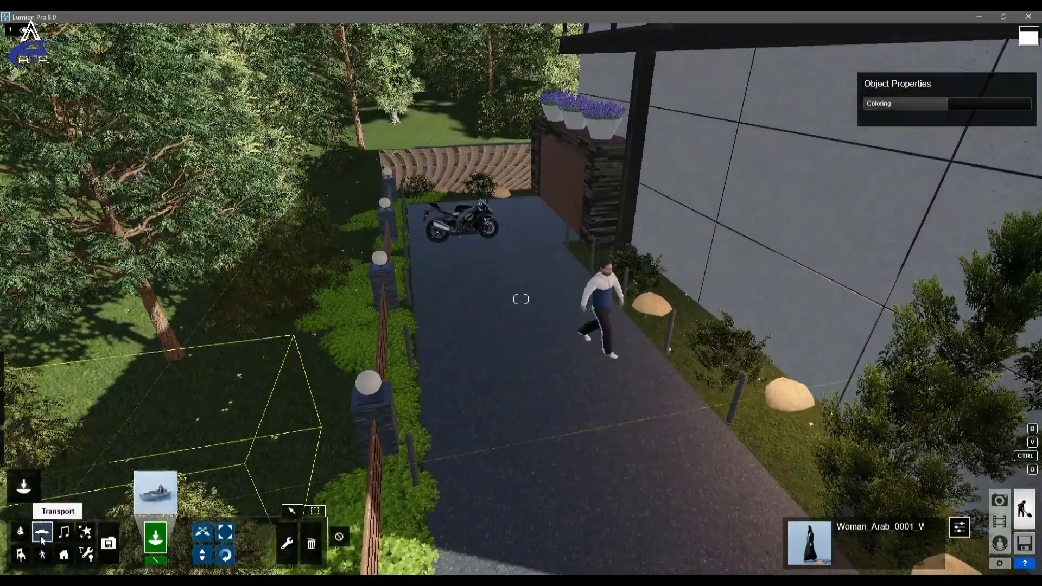
{"action": "left_click", "coordinate": [156, 502]}
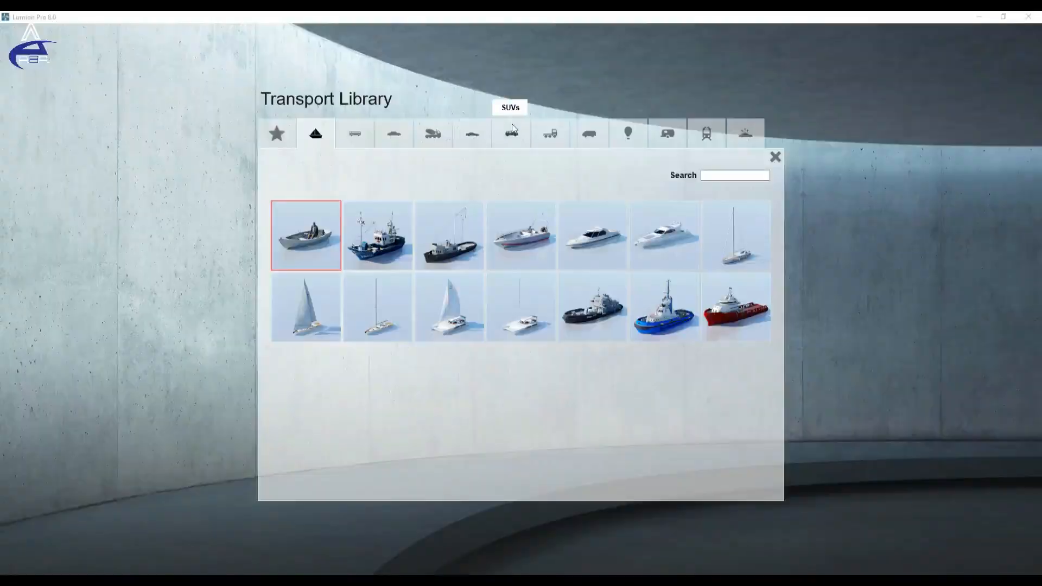
{"action": "left_click", "coordinate": [468, 144]}
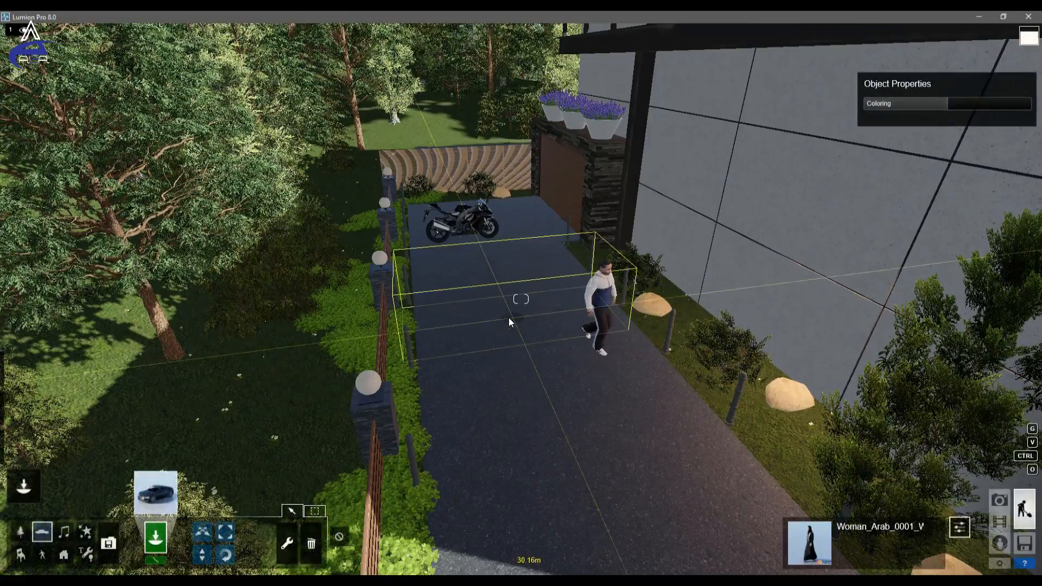
{"action": "left_click", "coordinate": [509, 317]}
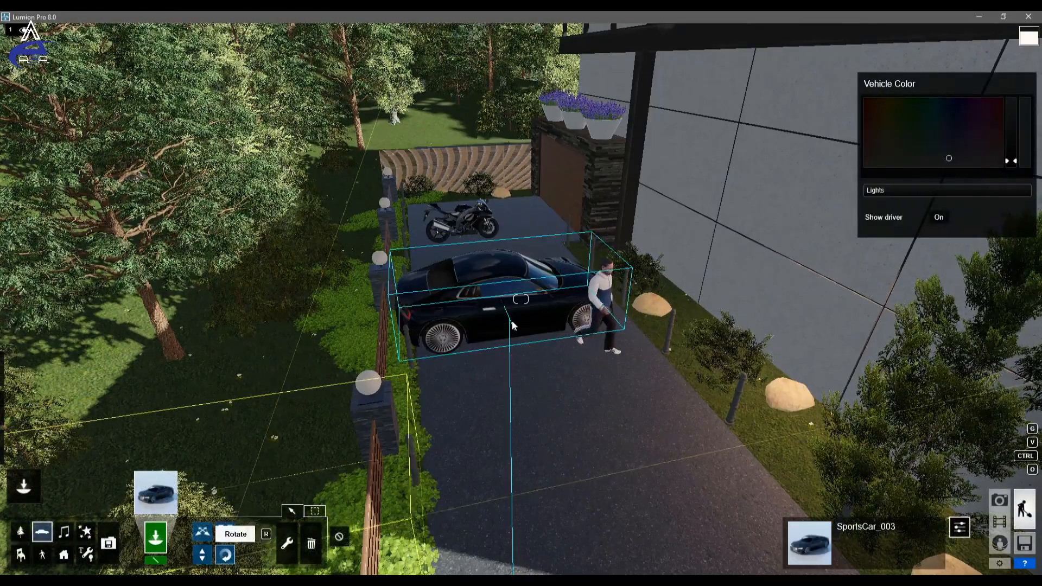
{"action": "left_click_drag", "start_coordinate": [524, 355], "coordinate": [529, 364]}
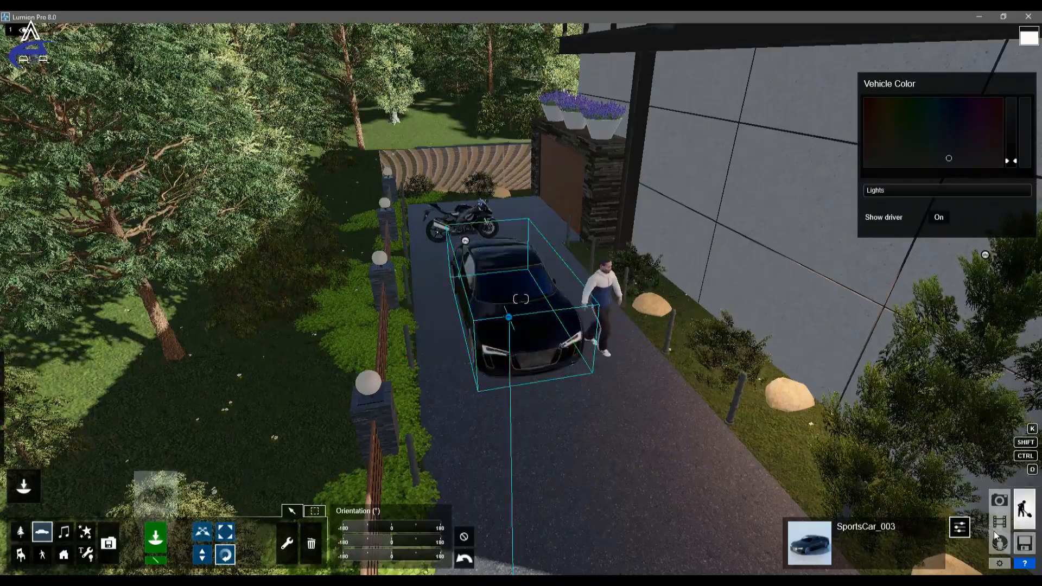
{"action": "key", "text": "s"}
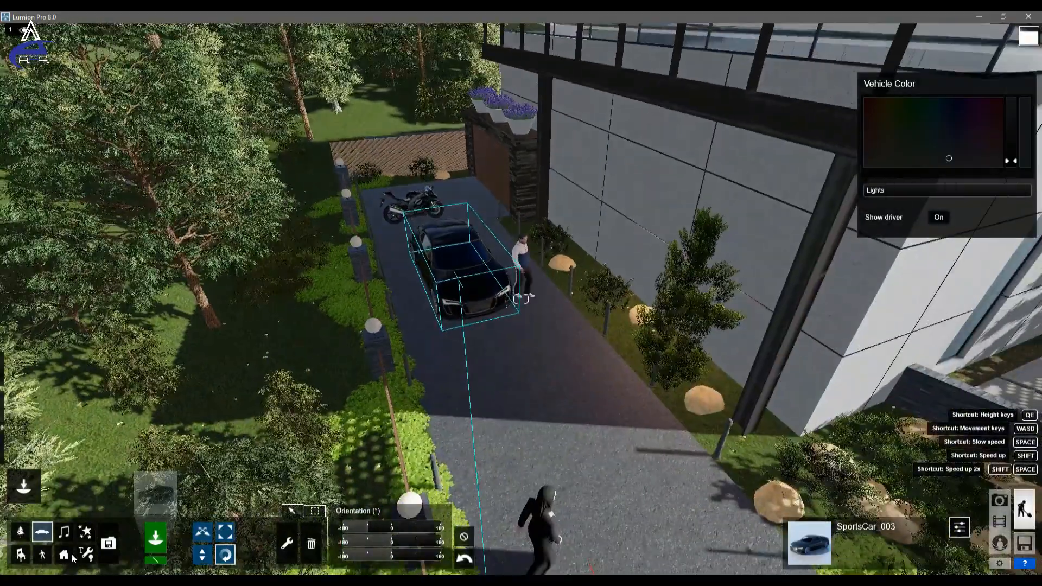
- Move the walking man away from the sports car to the driveway edge near the house corner, and return to the flythrough clip
{"action": "left_click", "coordinate": [41, 554]}
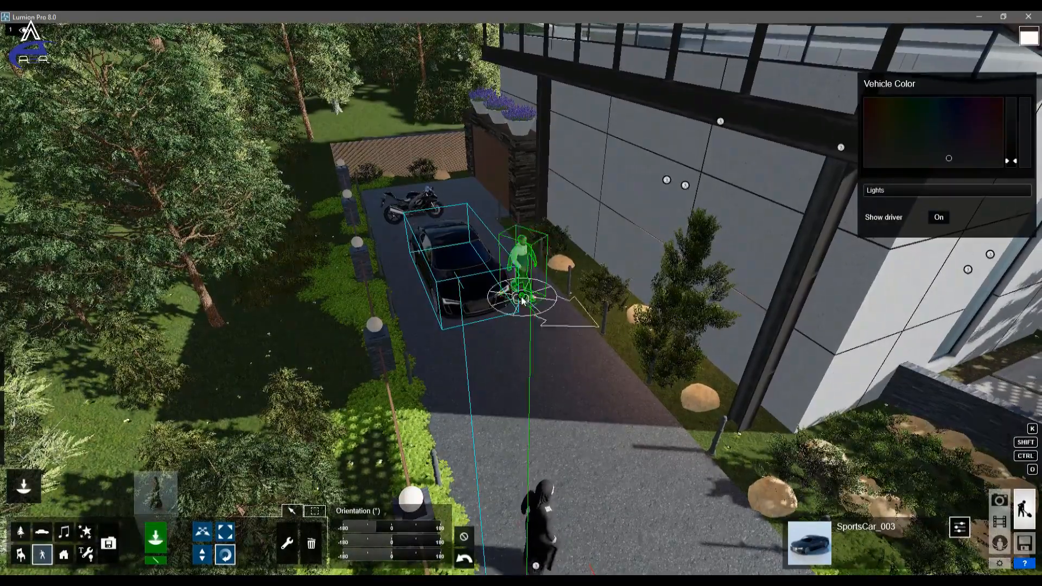
{"action": "left_click", "coordinate": [202, 532]}
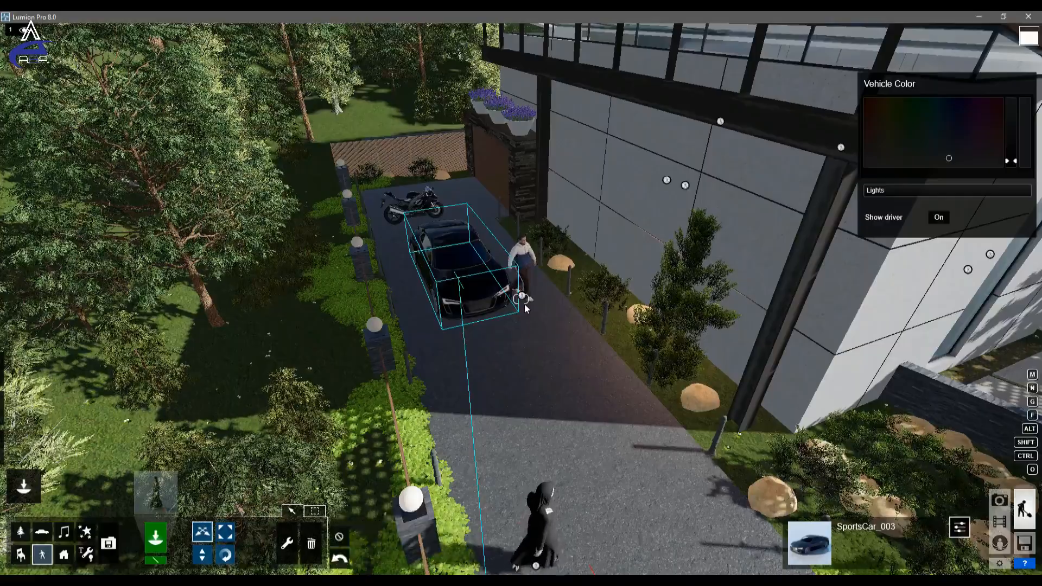
{"action": "left_click_drag", "start_coordinate": [520, 295], "coordinate": [649, 464]}
{"action": "scroll", "coordinate": [535, 503], "scroll_direction": "down", "scroll_amount": 10}
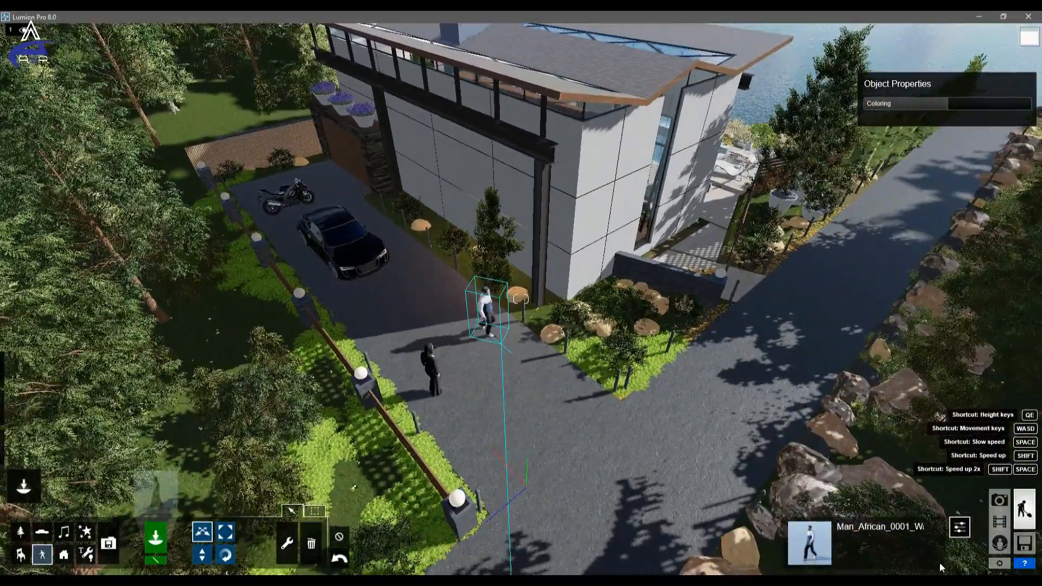
{"action": "left_click", "coordinate": [1000, 521]}
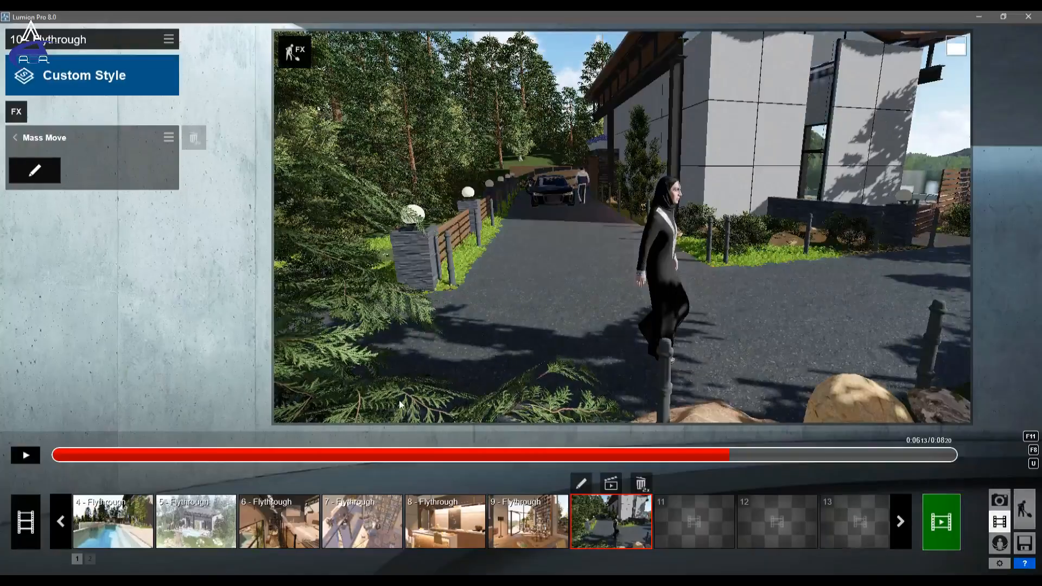
- Rewind the clip, reopen its Mass Move editor, and play back the recalculated driveway path with cars excluded
{"action": "left_click_drag", "start_coordinate": [68, 454], "coordinate": [63, 456]}
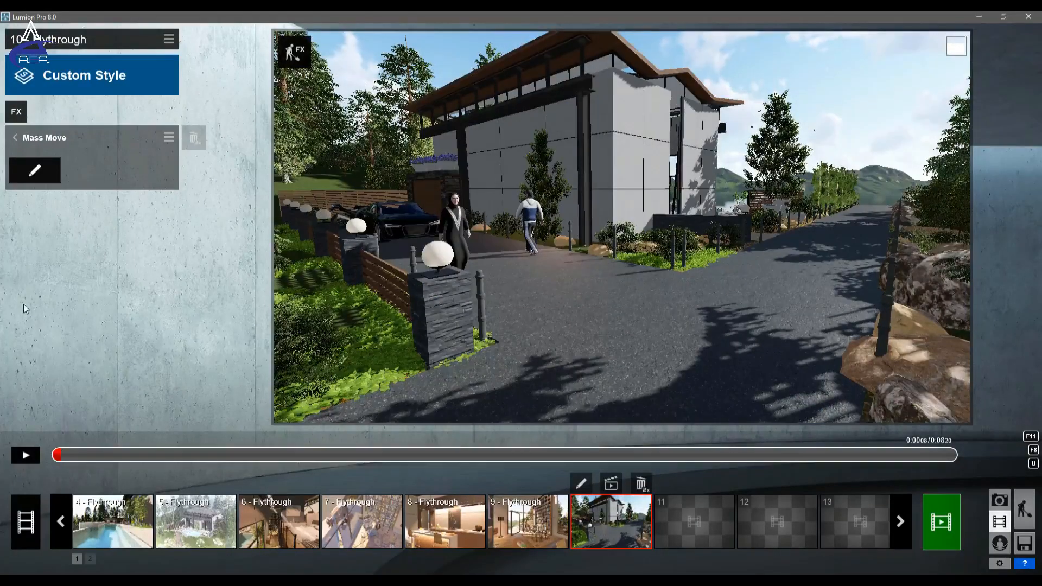
{"action": "left_click", "coordinate": [32, 179]}
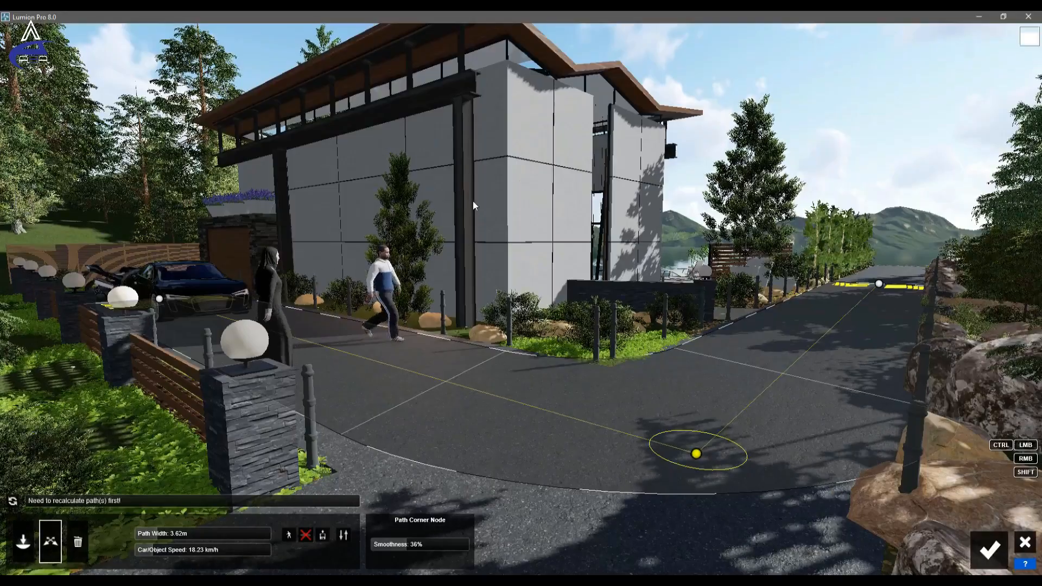
{"action": "scroll", "coordinate": [473, 201], "scroll_direction": "up", "scroll_amount": 5}
{"action": "scroll", "coordinate": [473, 201], "scroll_direction": "down", "scroll_amount": 3}
{"action": "right_click_drag", "start_coordinate": [473, 201], "coordinate": [445, 238]}
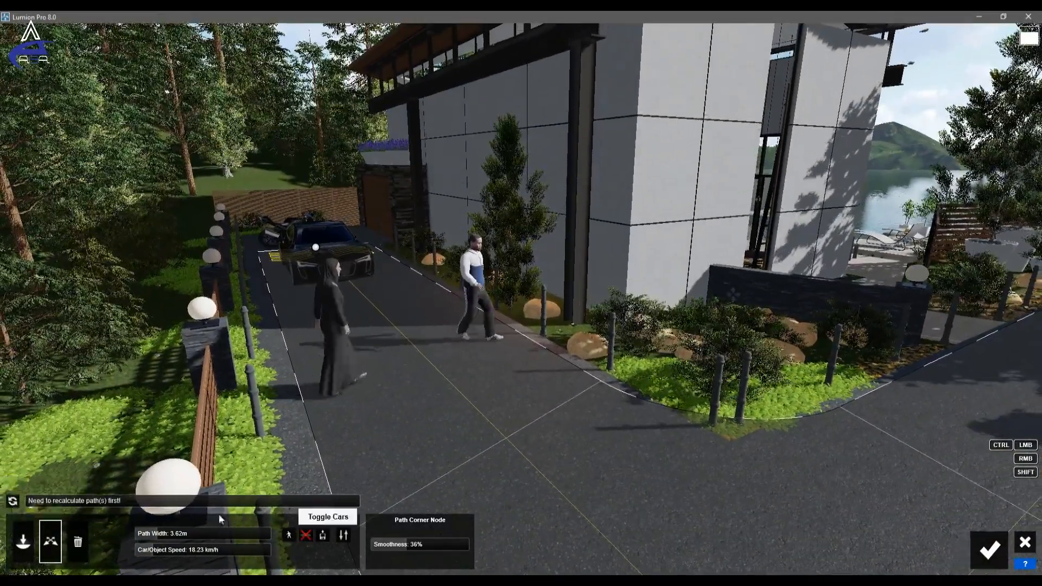
{"action": "left_click", "coordinate": [13, 501]}
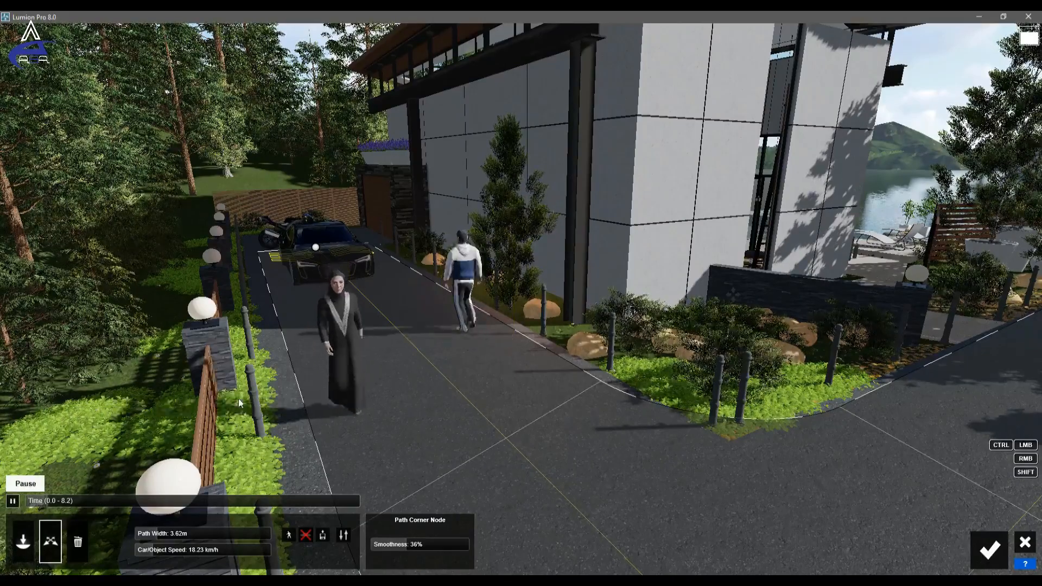
- Include cars on the driveway path again, recalculate it, and play back the sports car driving around the corner
{"action": "left_click", "coordinate": [306, 535]}
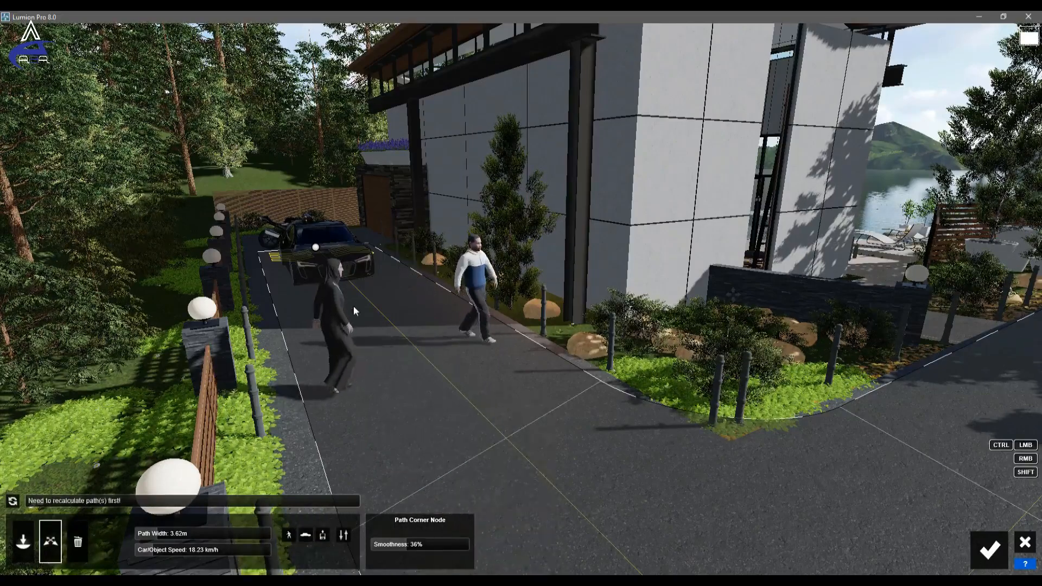
{"action": "left_click", "coordinate": [12, 500]}
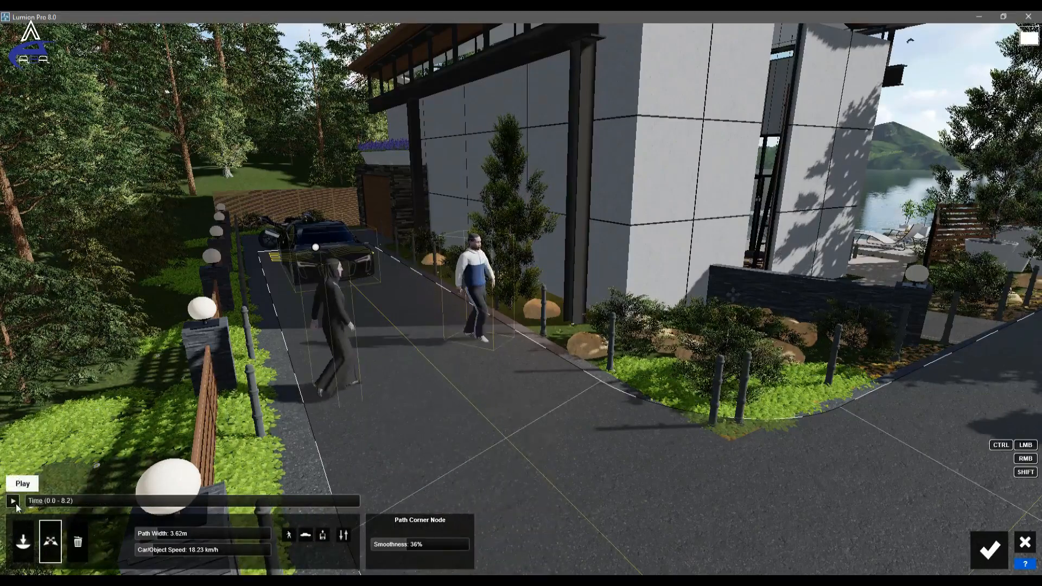
{"action": "left_click", "coordinate": [12, 501]}
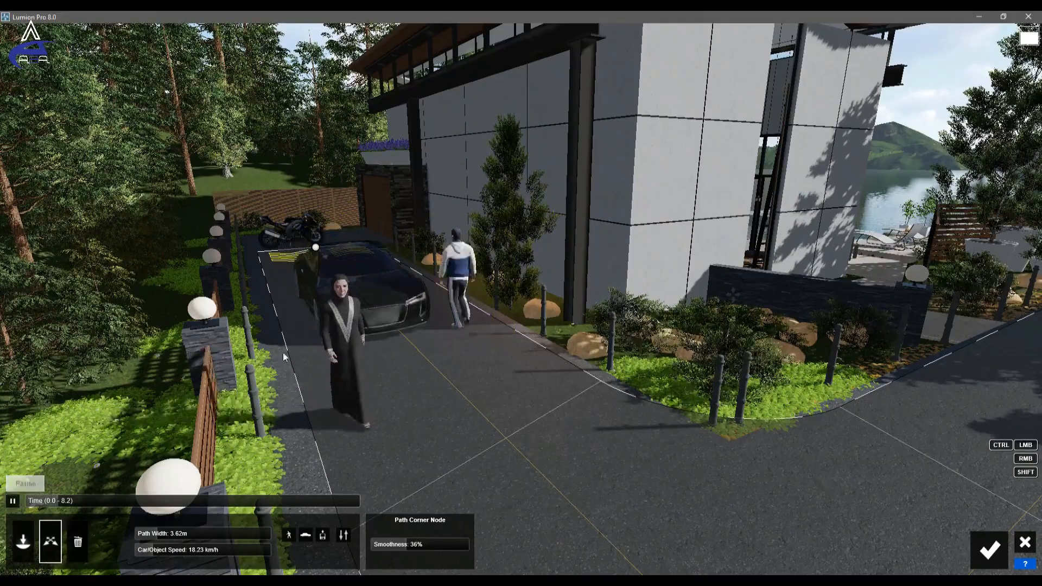
{"action": "key", "text": "s"}
{"action": "right_click_drag", "start_coordinate": [521, 293], "coordinate": [814, 480]}
{"action": "right_click_drag", "start_coordinate": [434, 260], "coordinate": [383, 228]}
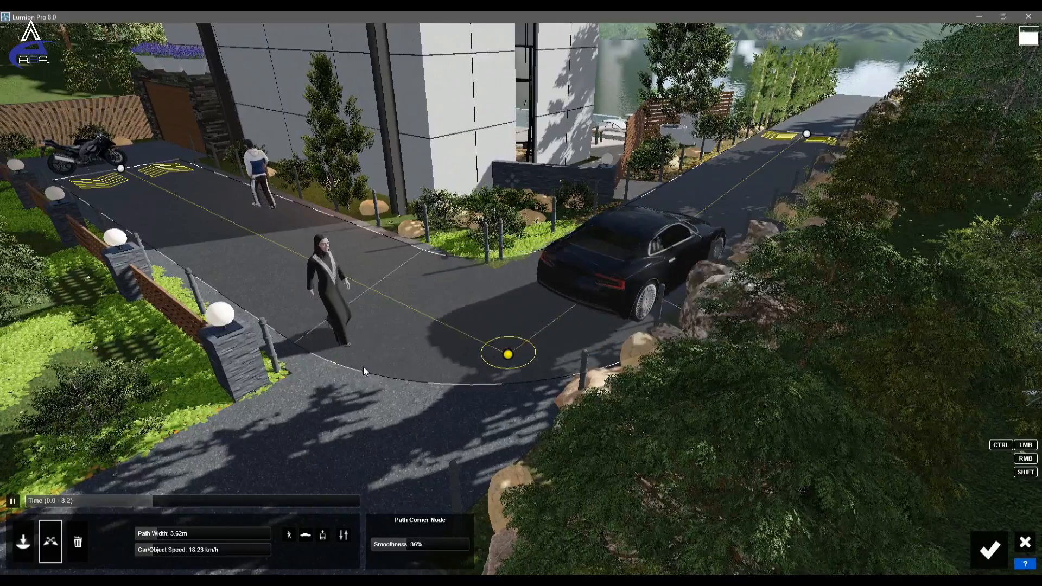
- Exclude cars from the driveway path, recalculate it, and accept the Mass Move edits
{"action": "left_click", "coordinate": [306, 536]}
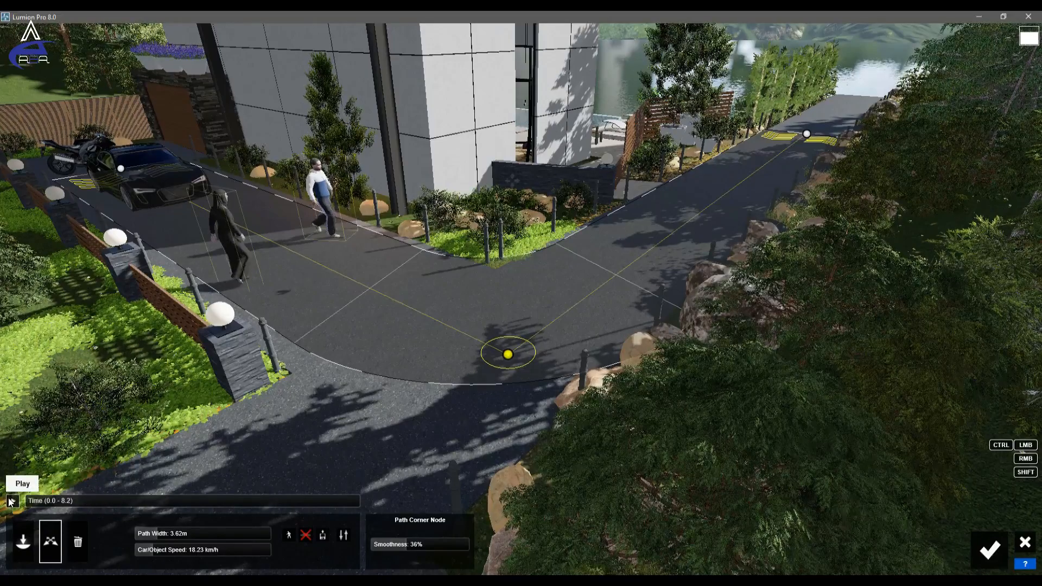
{"action": "left_click", "coordinate": [988, 551]}
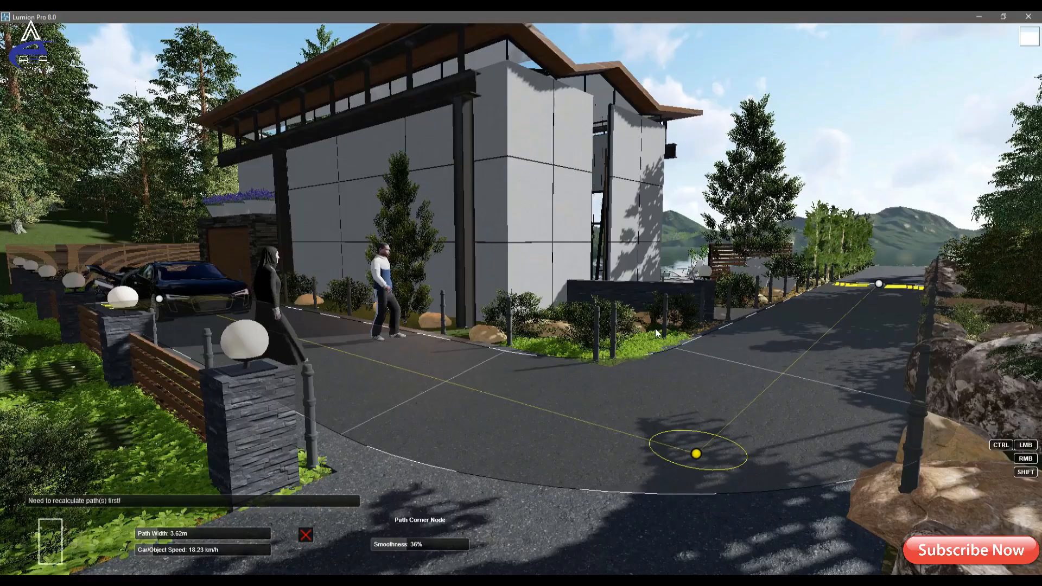
- Draw a second Mass Move path from beside the jetty along the stone-lined footpath, extending it with two extra nodes
{"action": "key", "text": "w"}
{"action": "key", "text": "w"}
{"action": "right_click_drag", "start_coordinate": [645, 329], "coordinate": [497, 381]}
{"action": "key", "text": "w"}
{"action": "key", "text": "w"}
{"action": "key", "text": "w"}
{"action": "key", "text": "s"}
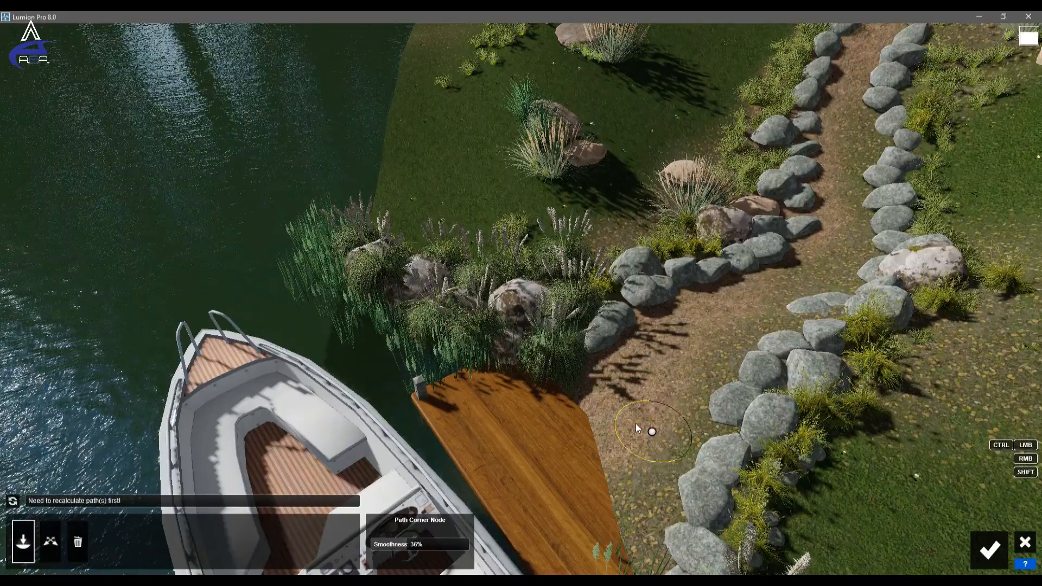
{"action": "left_click_drag", "start_coordinate": [757, 311], "coordinate": [834, 263]}
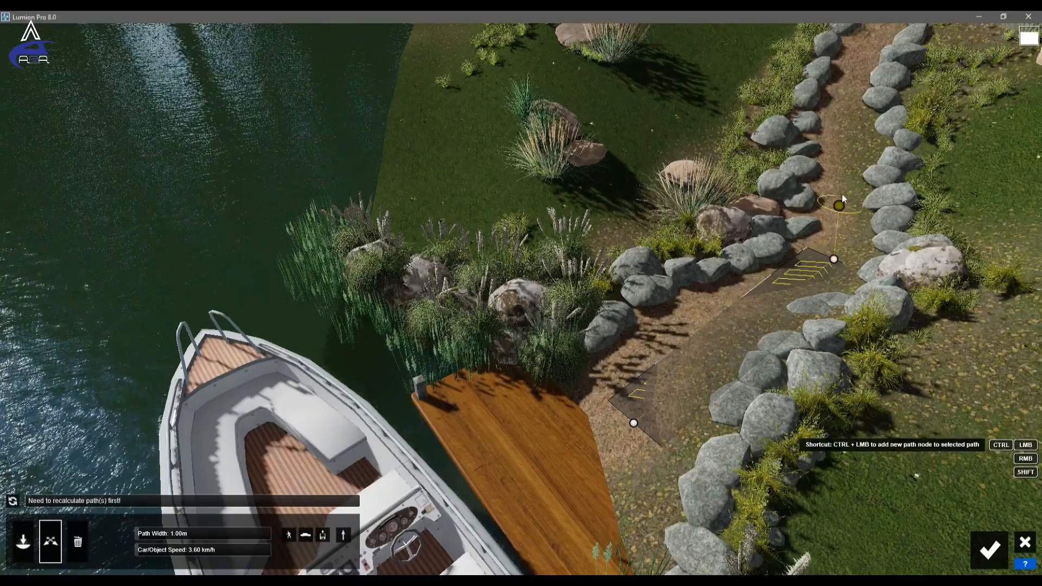
{"action": "left_click", "coordinate": [839, 150], "text": "ctrl"}
{"action": "left_click", "coordinate": [840, 138], "text": "ctrl"}
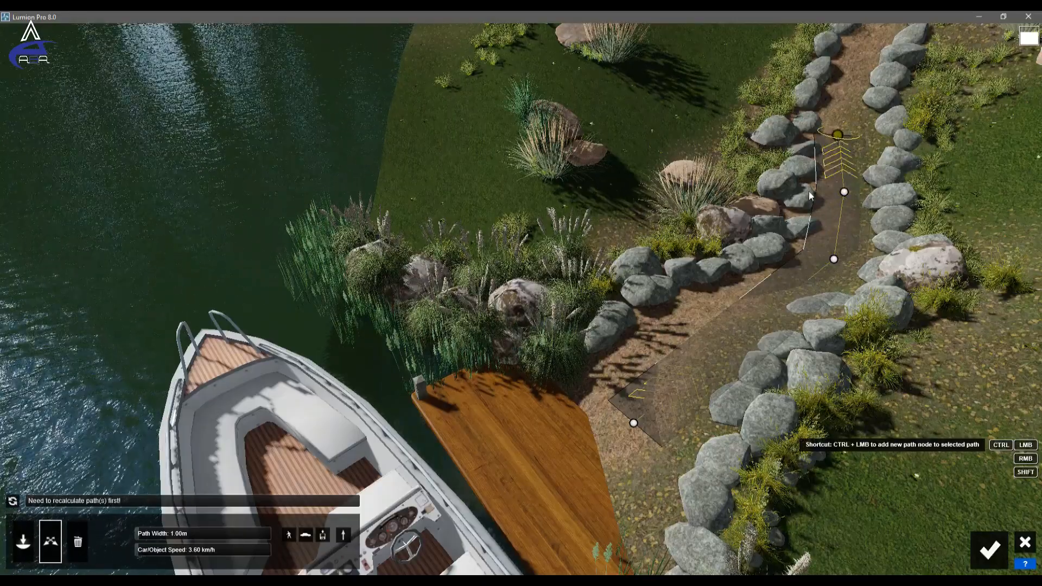
- Examine how the new path follows the stone-lined footpath leading up from the jetty
{"action": "mouse_move", "coordinate": [840, 138]}
{"action": "right_mouse_down"}
{"action": "mouse_move", "coordinate": [841, 163]}
{"action": "mouse_move", "coordinate": [808, 228]}
{"action": "mouse_move", "coordinate": [836, 157]}
{"action": "mouse_move", "coordinate": [830, 141]}
{"action": "right_mouse_up"}
{"action": "key", "text": "w"}
{"action": "key", "text": "w"}
{"action": "right_click_drag", "start_coordinate": [575, 434], "coordinate": [662, 390]}
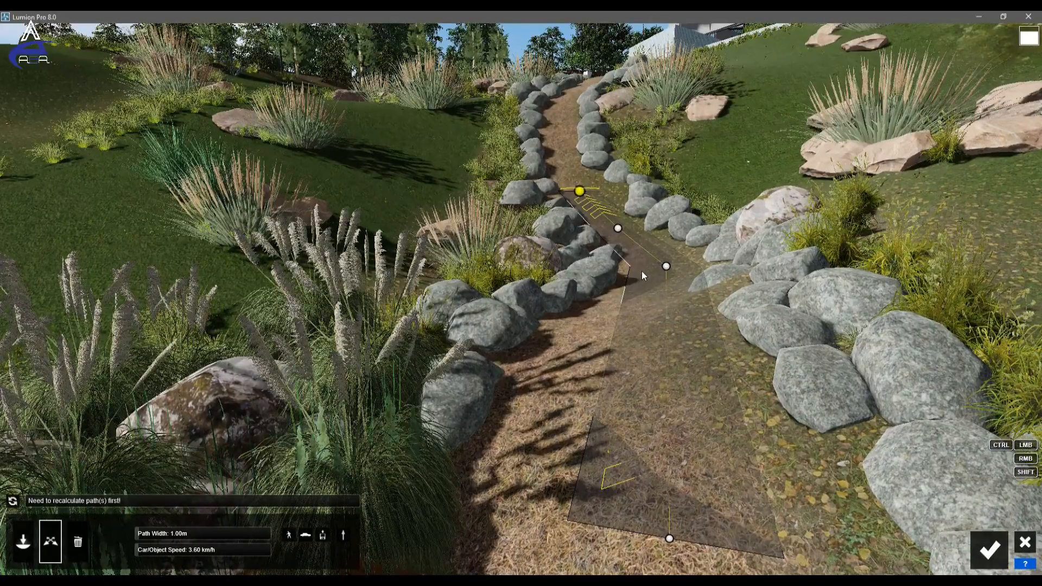
{"action": "key", "text": "w"}
{"action": "right_click_drag", "start_coordinate": [641, 271], "coordinate": [707, 268]}
{"action": "key", "text": "w"}
{"action": "key", "text": "s"}
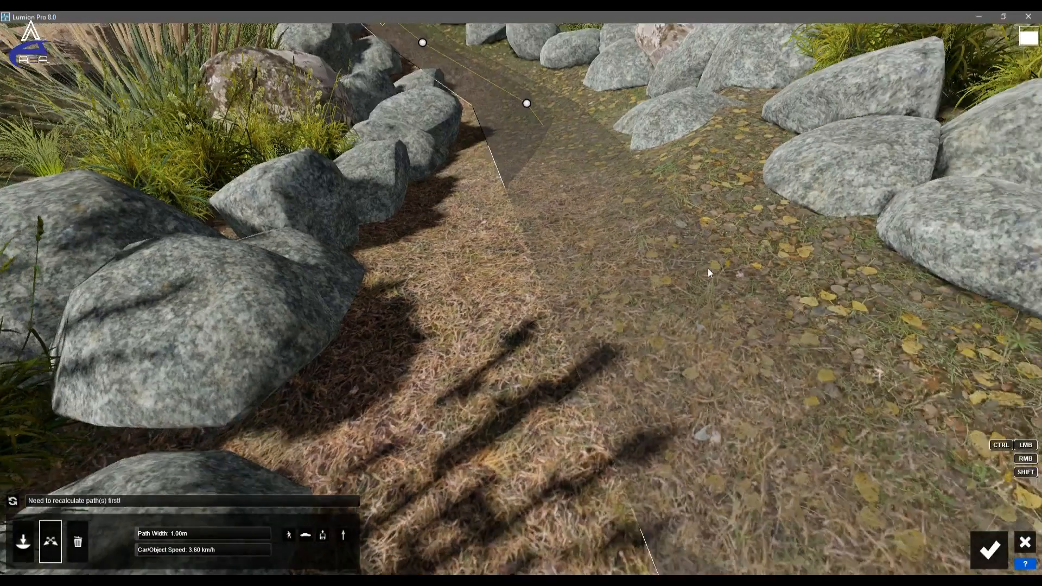
{"action": "key", "text": "s"}
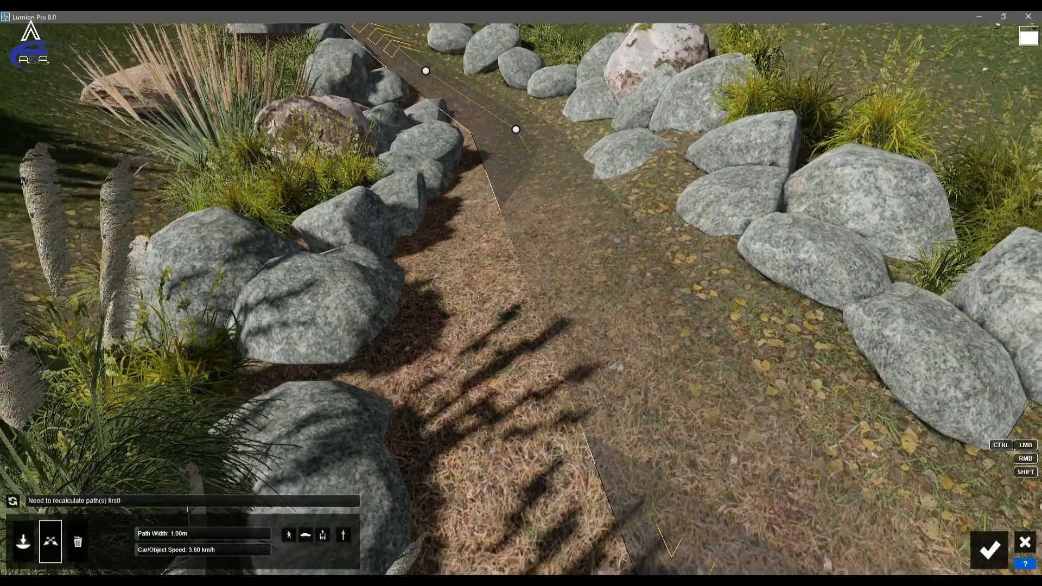
{"action": "right_click_drag", "start_coordinate": [499, 176], "coordinate": [522, 198]}
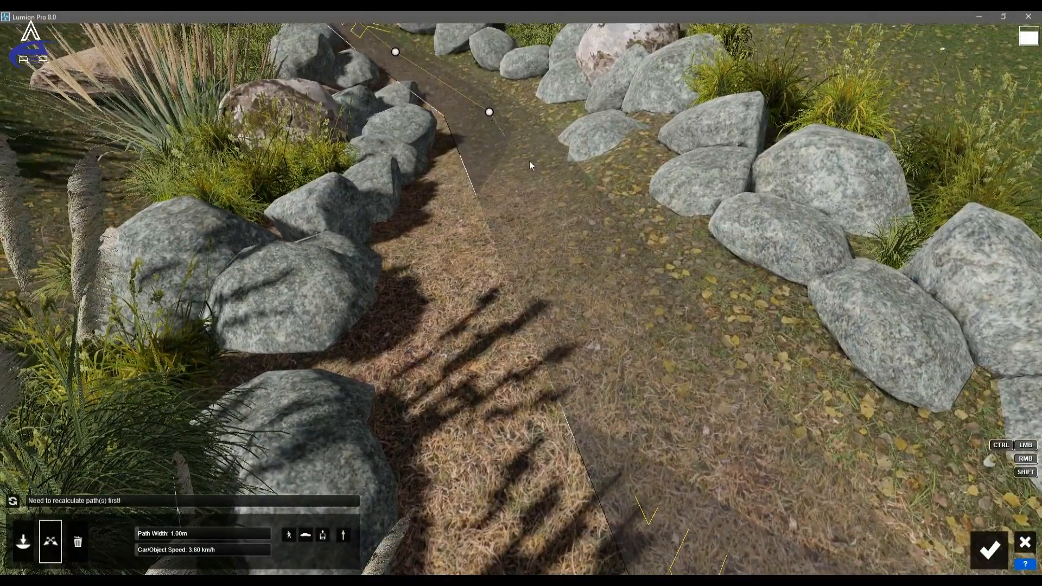
{"action": "right_click_drag", "start_coordinate": [472, 116], "coordinate": [448, 92]}
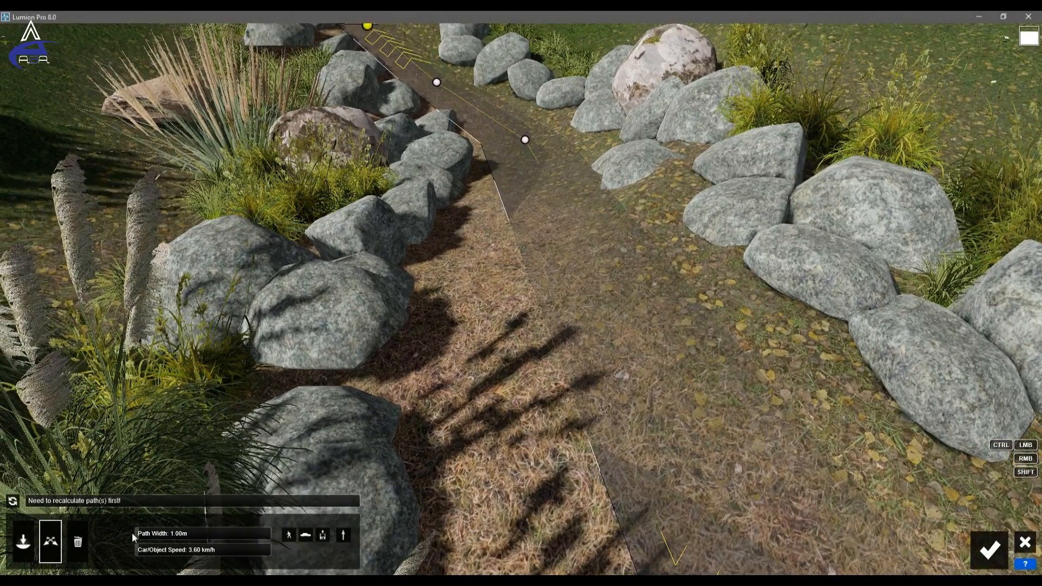
- Accept the new footpath path in Mass Move and return to the flythrough clip
{"action": "left_click", "coordinate": [988, 550]}
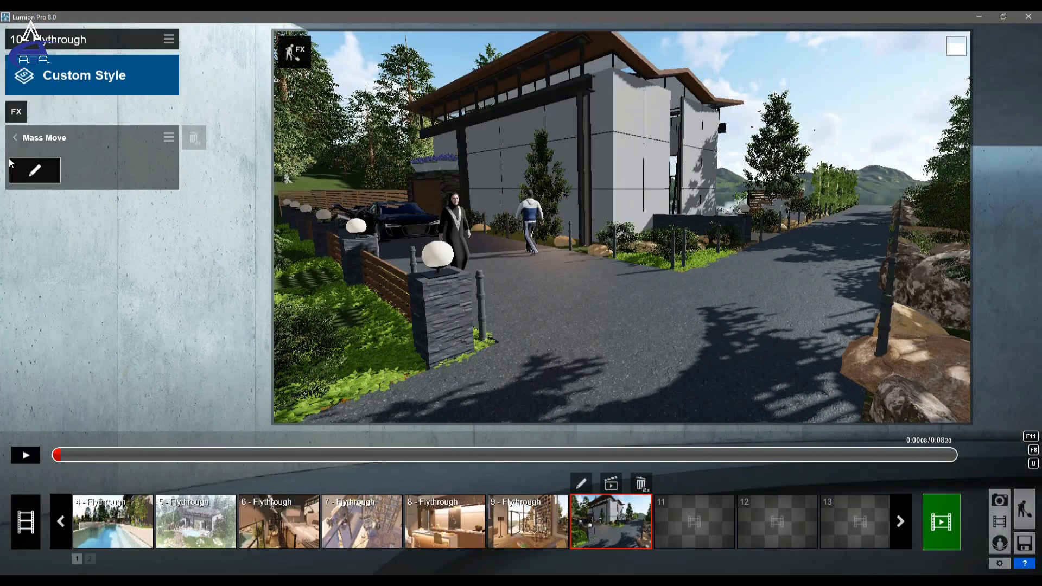
{"action": "left_click", "coordinate": [12, 165]}
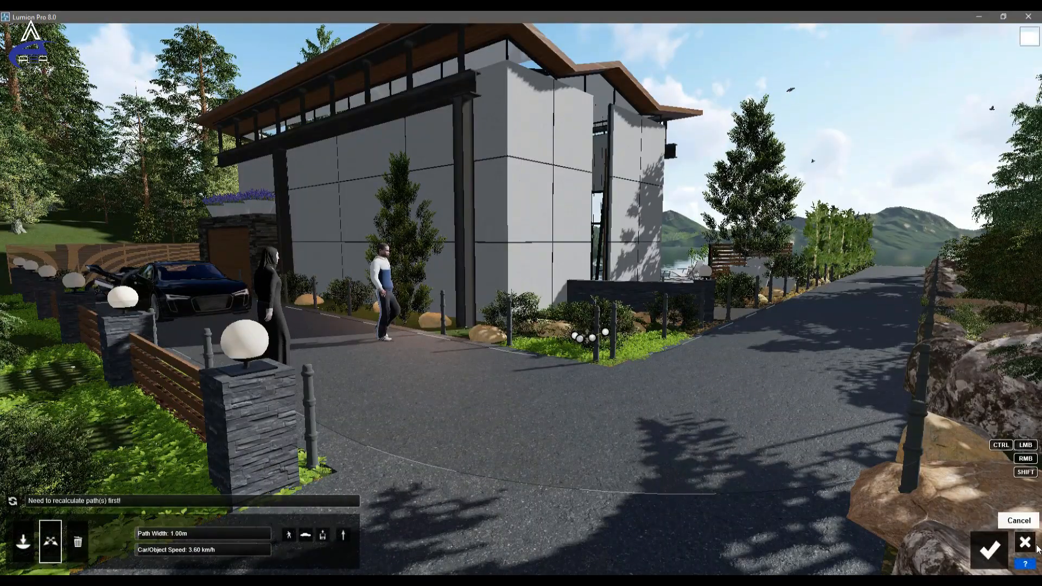
{"action": "left_click", "coordinate": [1034, 546]}
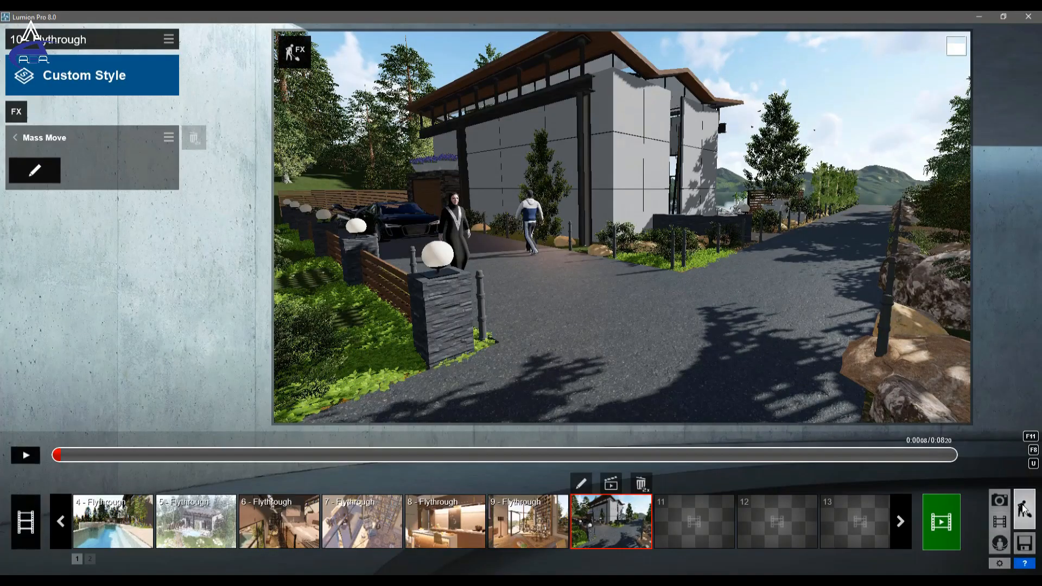
- Switch to build mode and choose the walking man in red shorts from the men in the character library
{"action": "left_click", "coordinate": [1022, 508]}
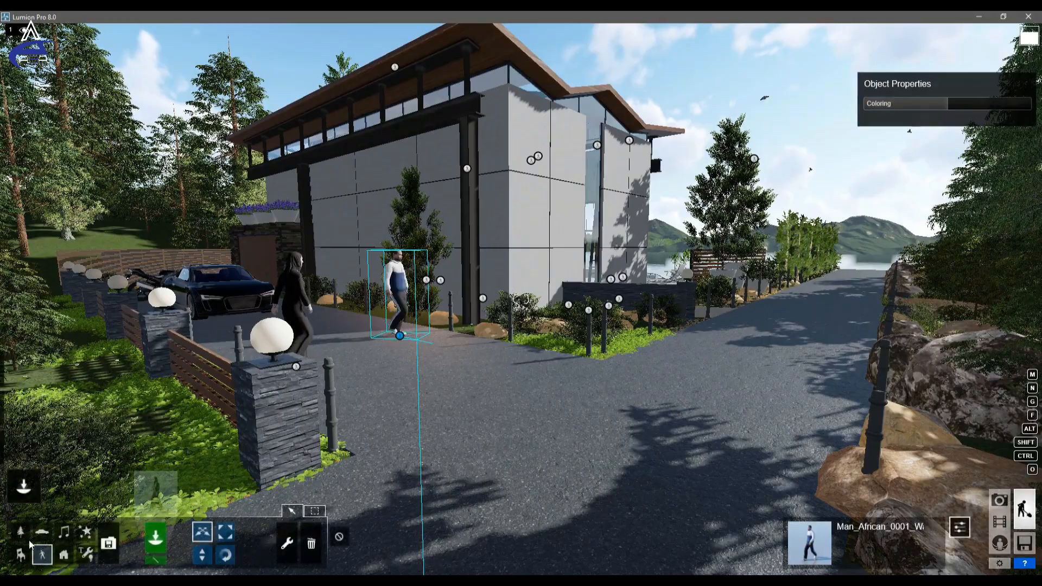
{"action": "left_click", "coordinate": [157, 497]}
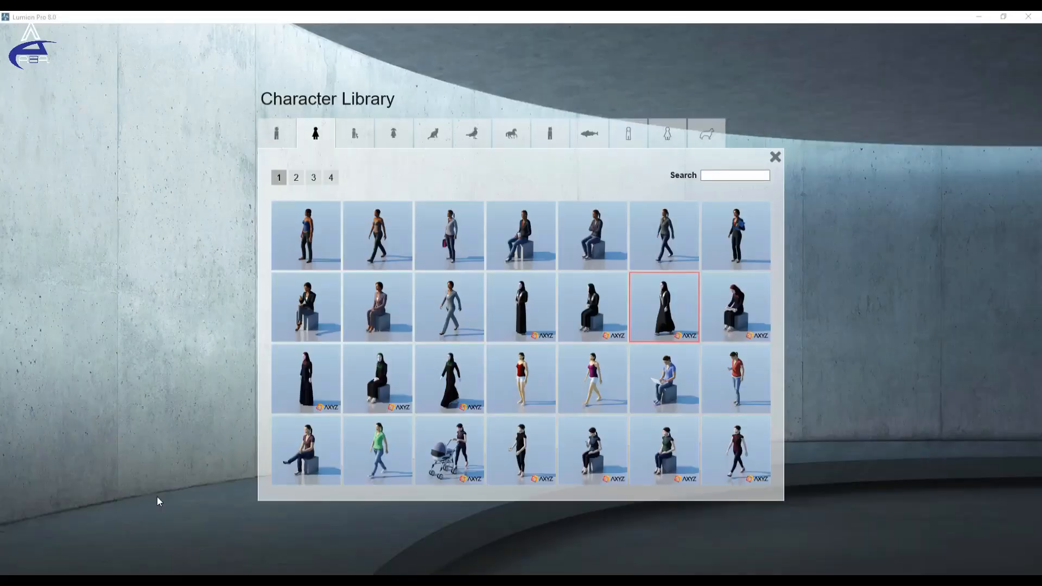
{"action": "left_click", "coordinate": [282, 139]}
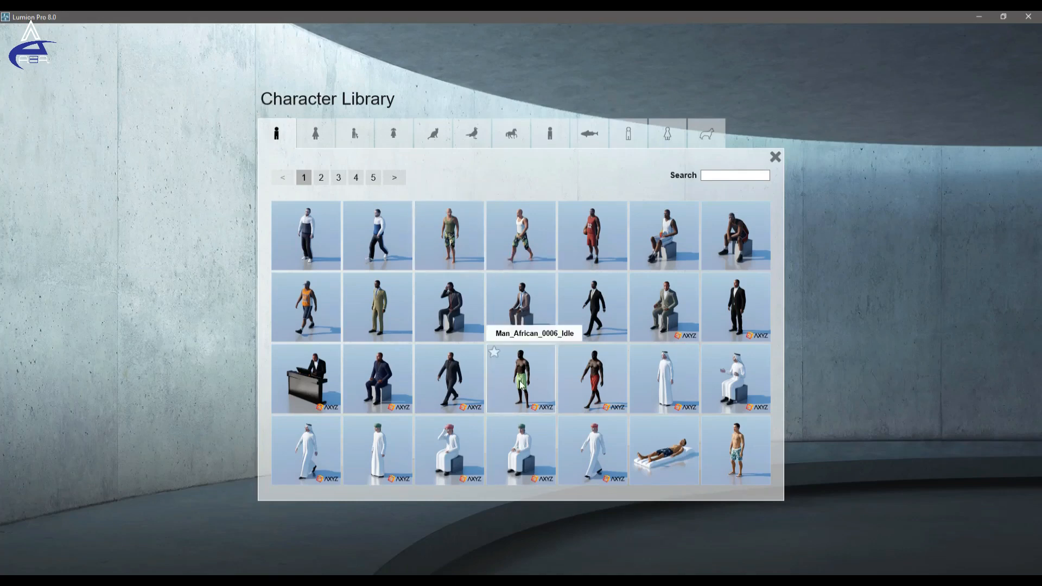
{"action": "left_click", "coordinate": [581, 383]}
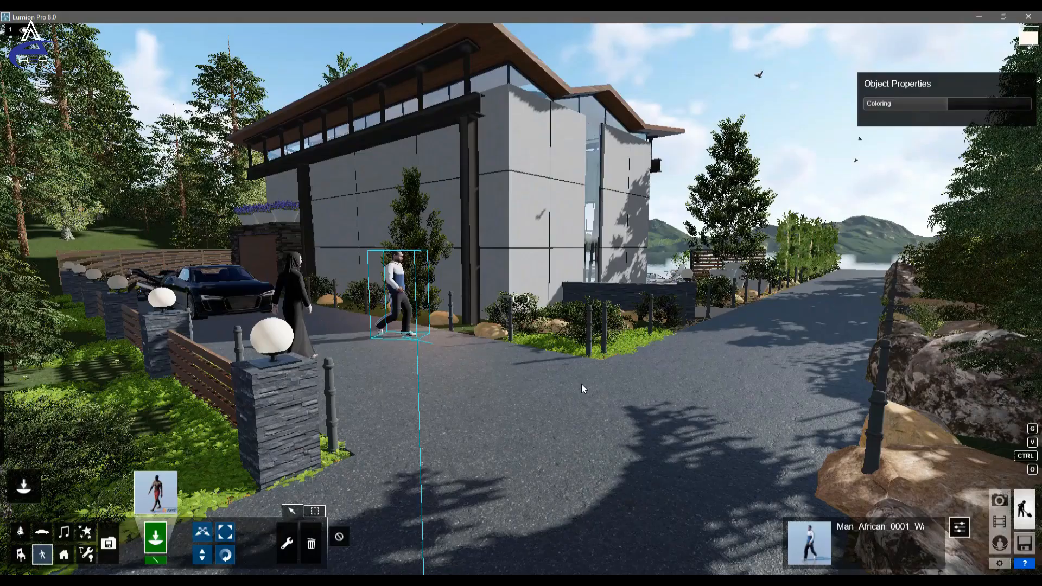
- Place the walking man in red shorts on the wooden jetty beside the boat
{"action": "key", "text": "s"}
{"action": "key", "text": "w"}
{"action": "key", "text": "q"}
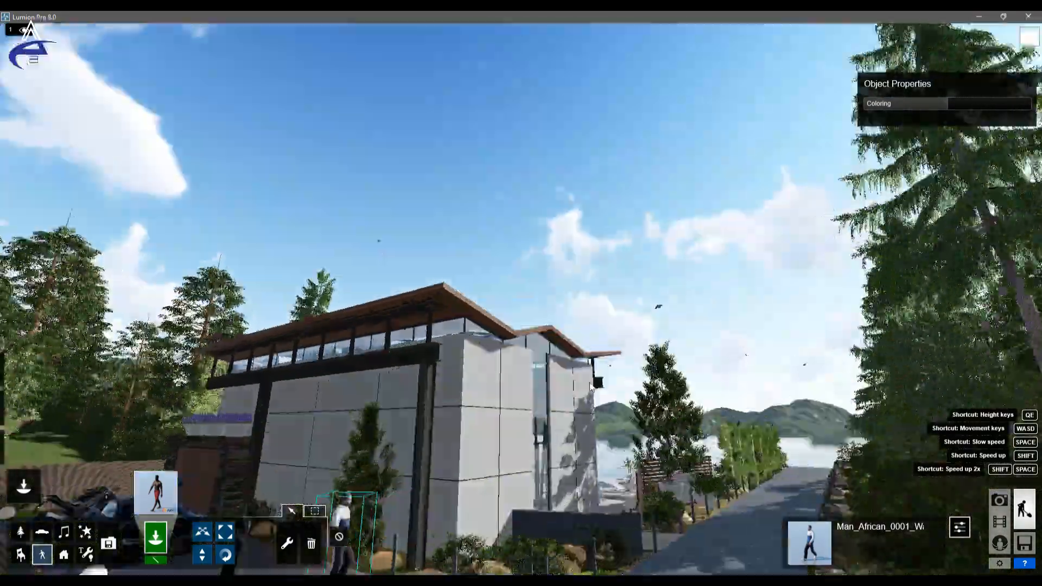
{"action": "right_click_drag", "start_coordinate": [589, 386], "coordinate": [588, 437]}
{"action": "key", "text": "w"}
{"action": "key", "text": "w"}
{"action": "key", "text": "w"}
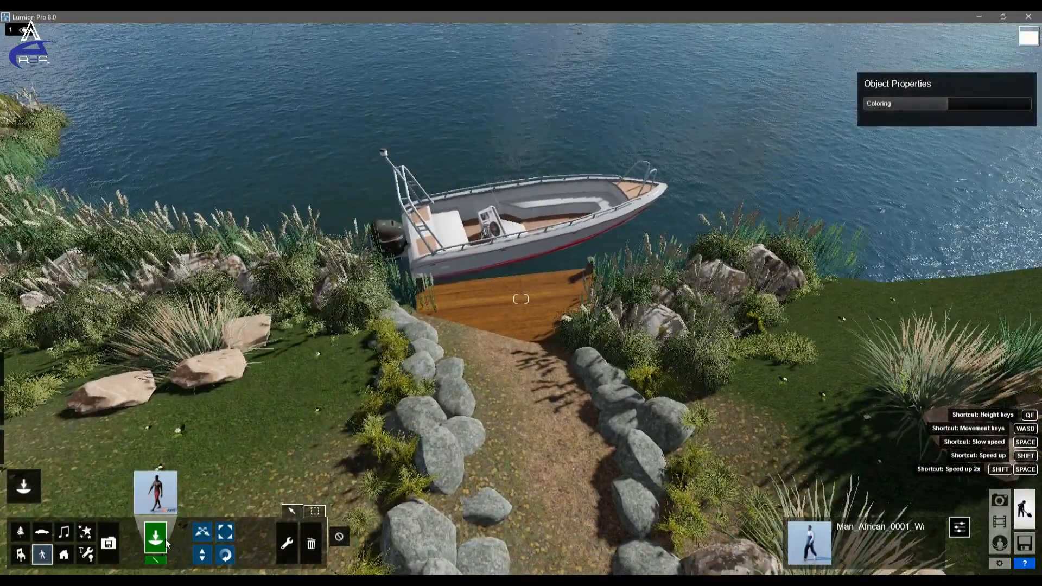
{"action": "left_click", "coordinate": [509, 317]}
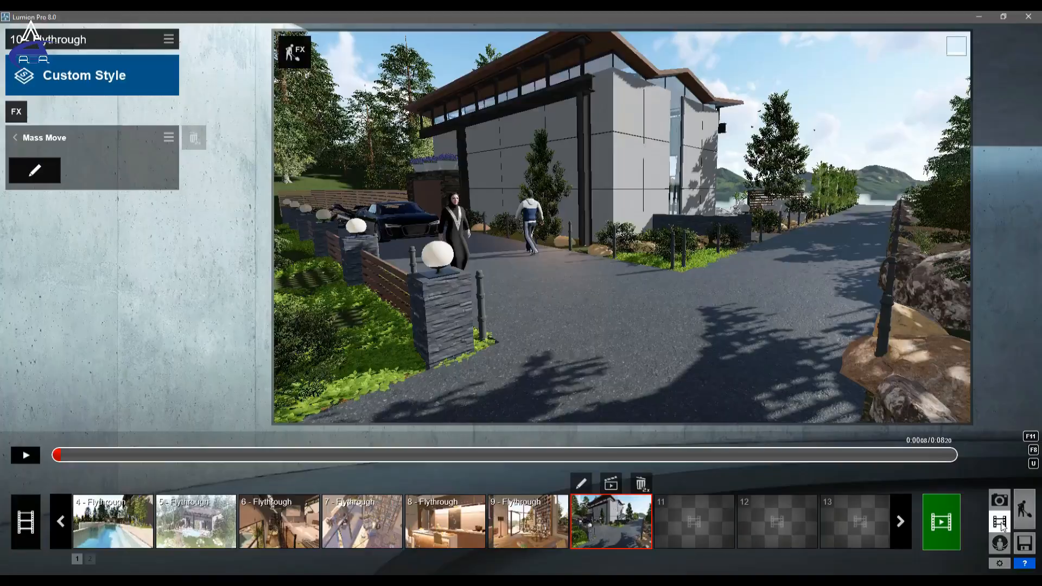
- Reopen the flythrough clip's Mass Move editor and recalculate the paths with the man on the jetty in view
{"action": "left_click", "coordinate": [48, 183]}
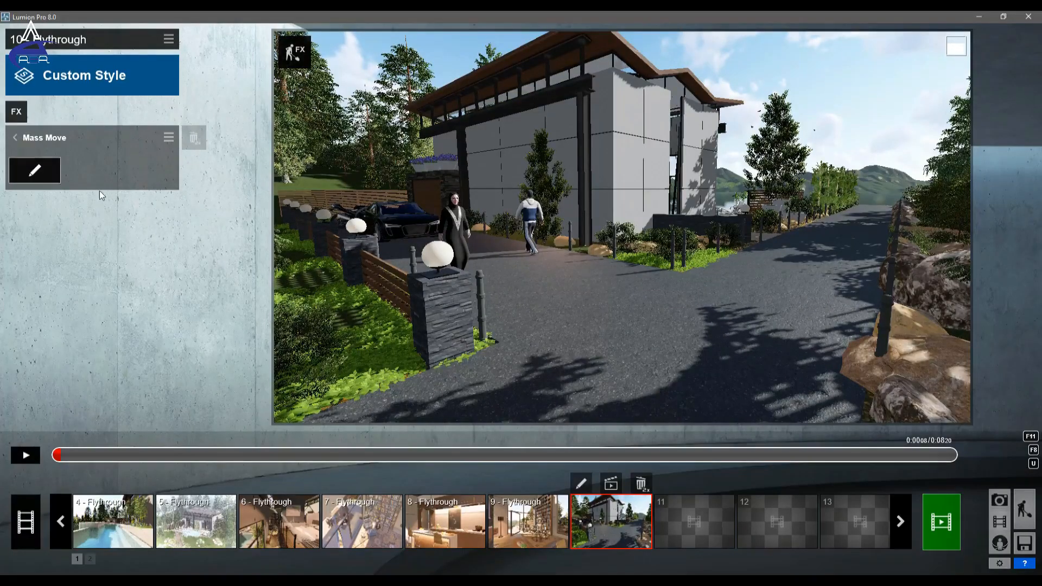
{"action": "key", "text": "w"}
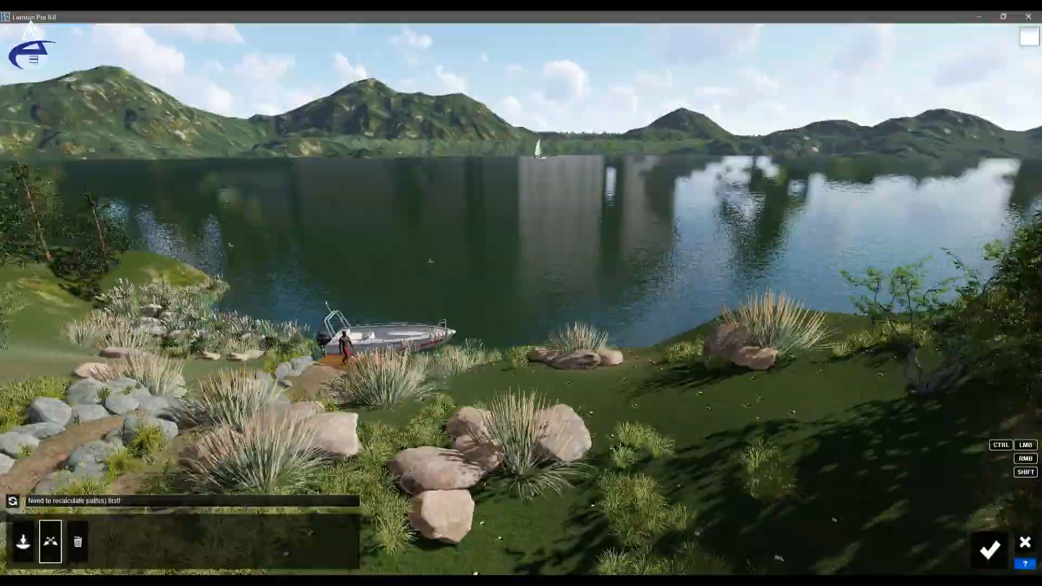
{"action": "key", "text": "w"}
{"action": "key", "text": "w"}
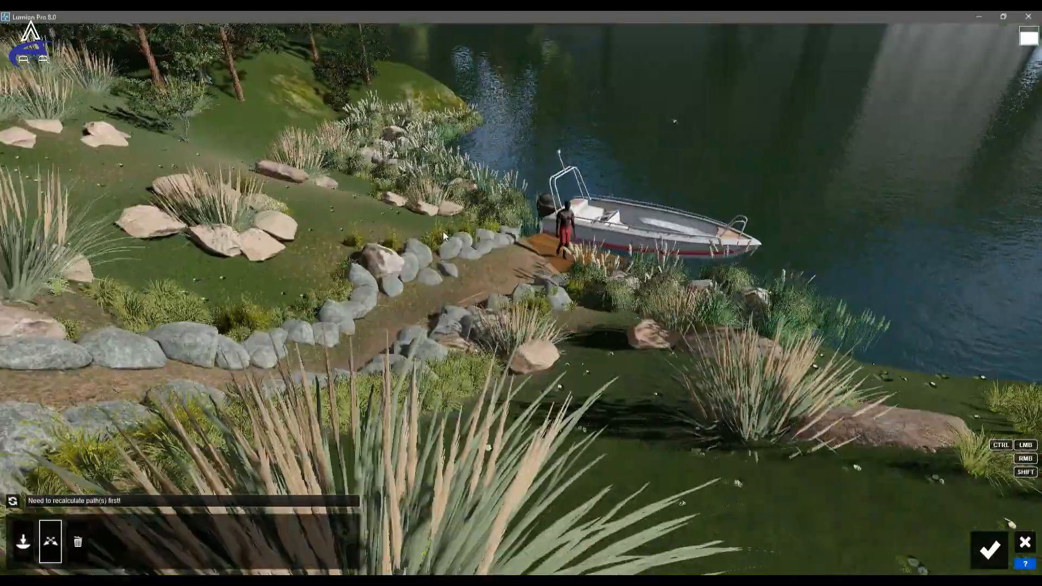
{"action": "key", "text": "w"}
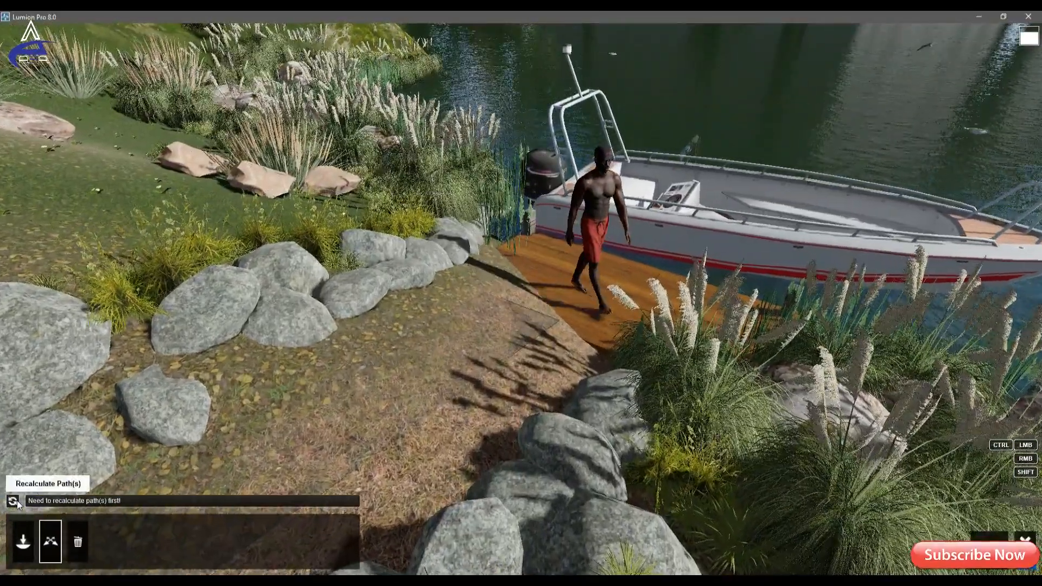
{"action": "left_click", "coordinate": [17, 500]}
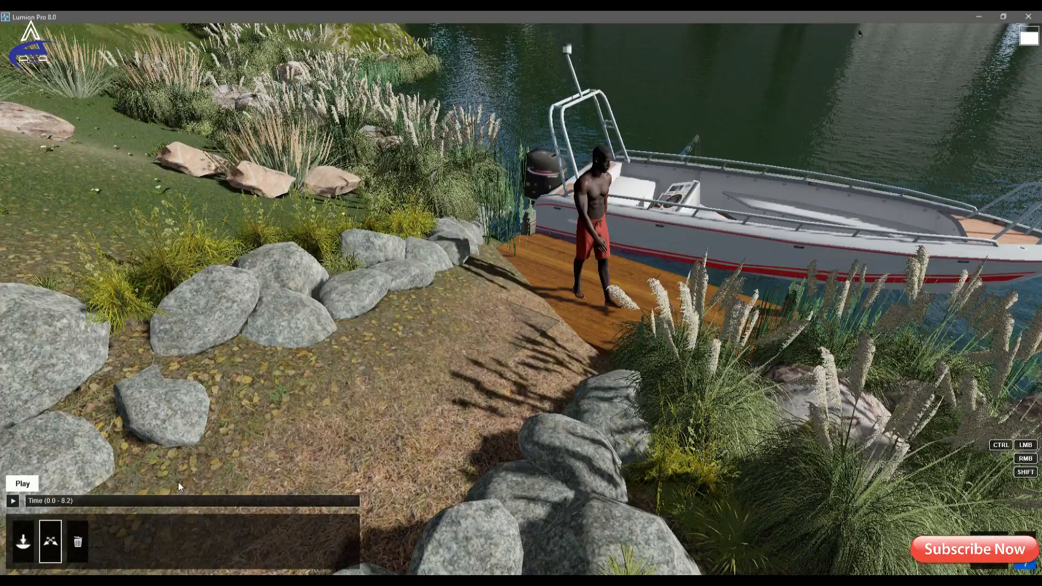
- Move the footpath path's start node onto the jetty beside the walking man and play back his recalculated walk
{"action": "left_click", "coordinate": [517, 318]}
{"action": "left_click_drag", "start_coordinate": [519, 304], "coordinate": [618, 277]}
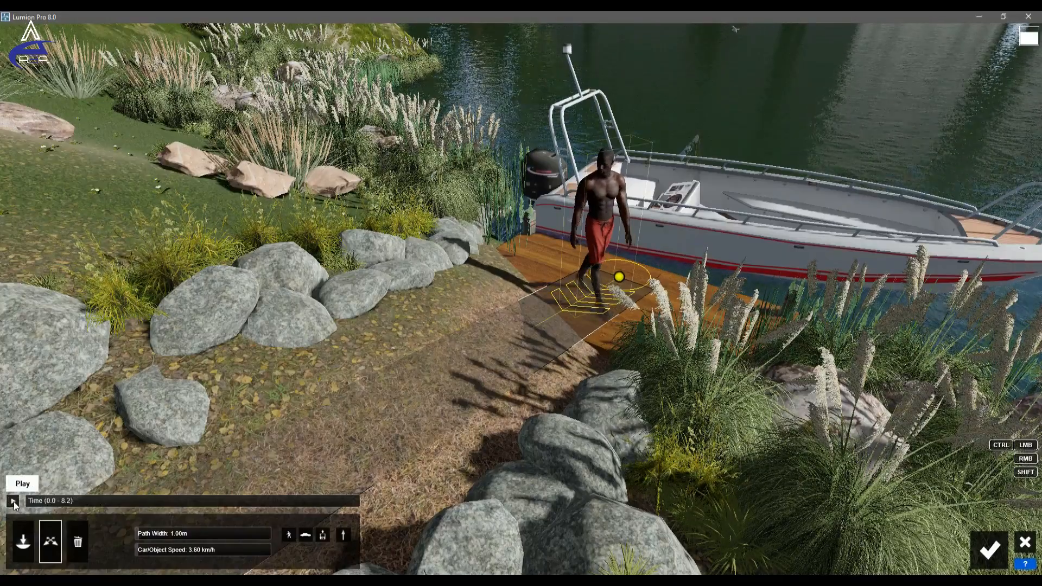
{"action": "left_click", "coordinate": [13, 500]}
{"action": "key", "text": "s"}
{"action": "right_click_drag", "start_coordinate": [618, 290], "coordinate": [564, 280]}
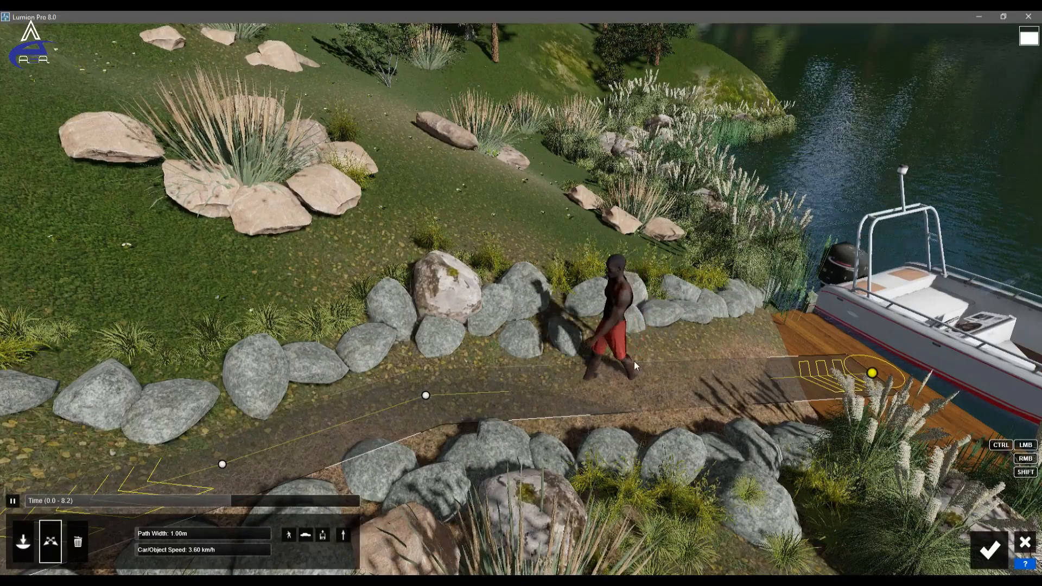
{"action": "right_click_drag", "start_coordinate": [634, 360], "coordinate": [514, 360]}
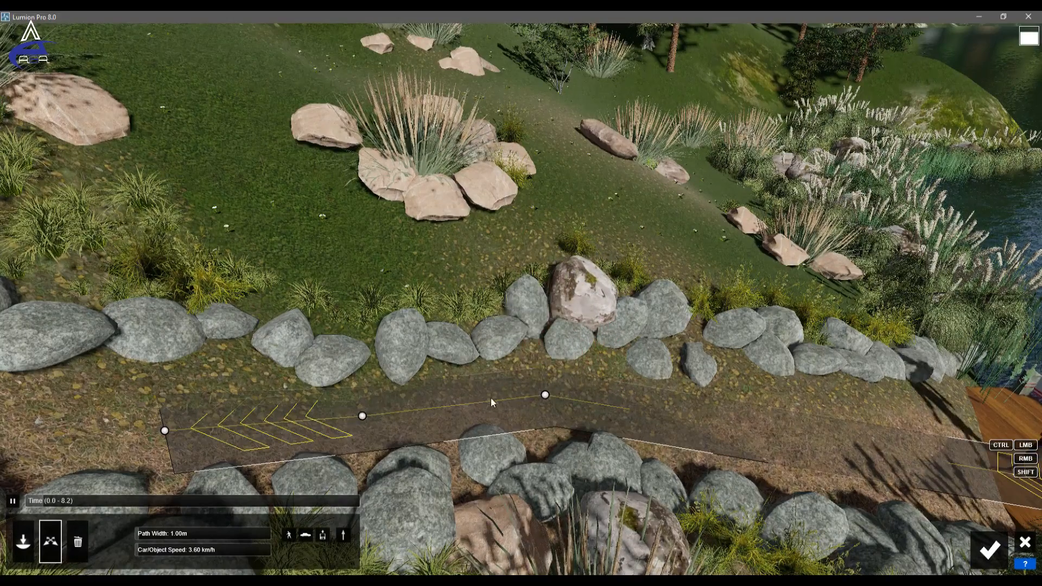
- Set the smoothness of the corner node at the footpath's bend nearest the jetty to 100%
{"action": "left_click", "coordinate": [545, 394]}
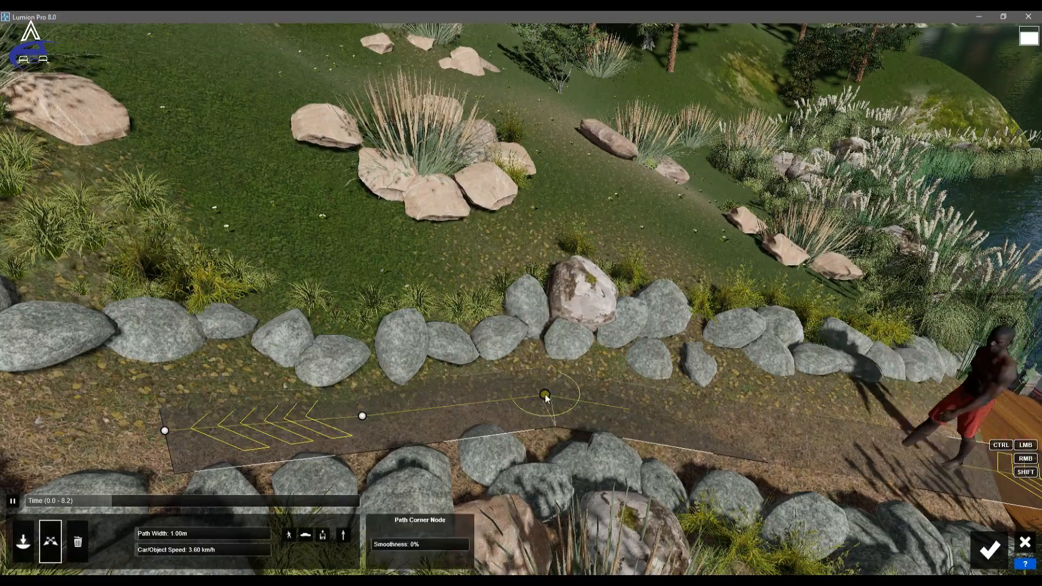
{"action": "left_click_drag", "start_coordinate": [376, 548], "coordinate": [435, 545]}
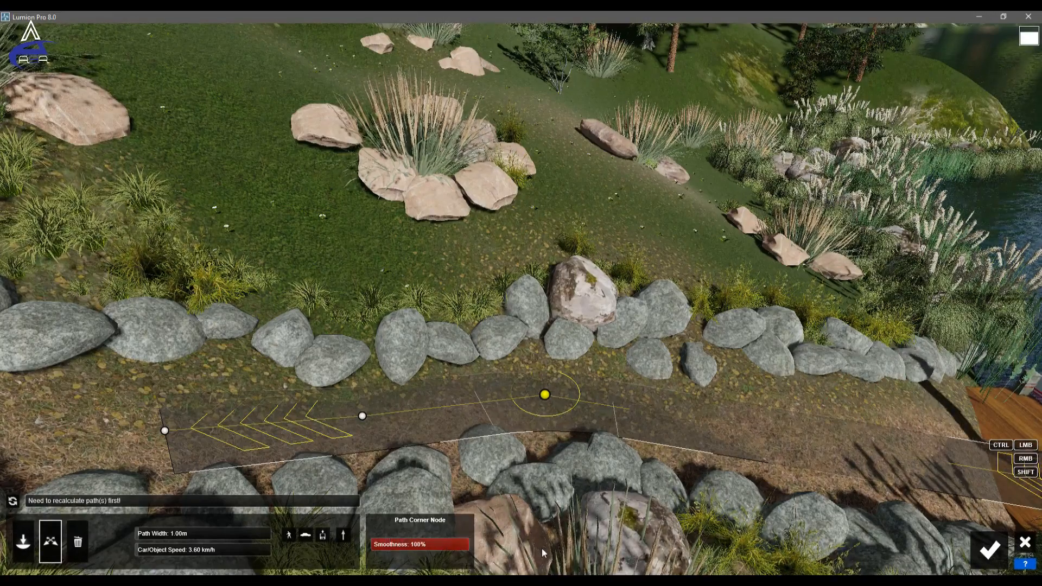